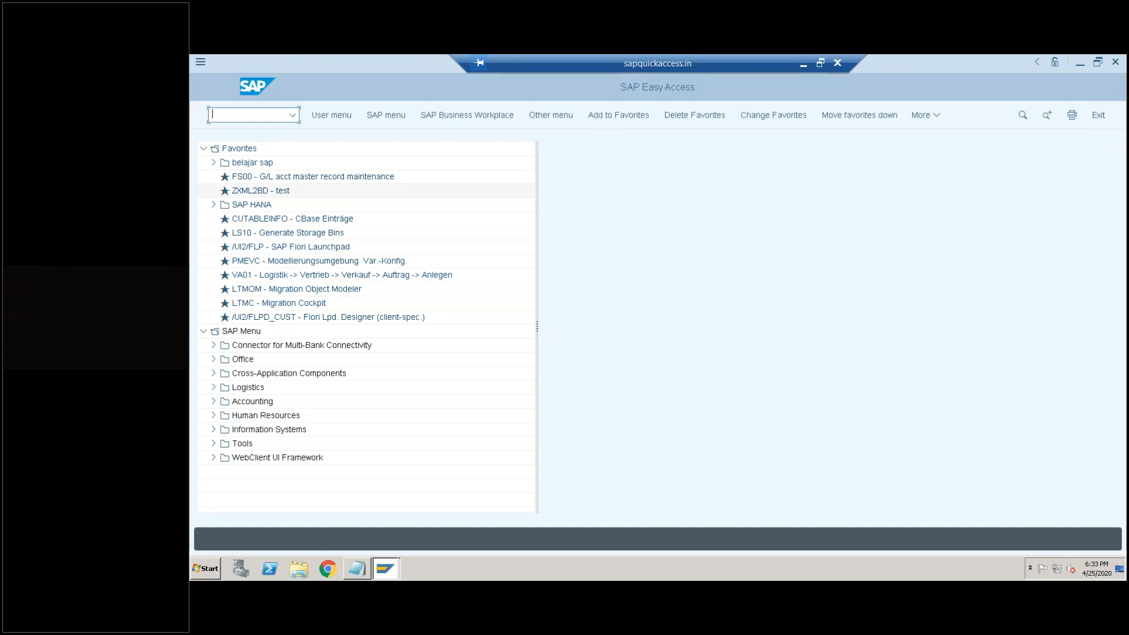
- Collapse the Favorites folder and open user maintenance with transaction SU01
left_click(204, 149)
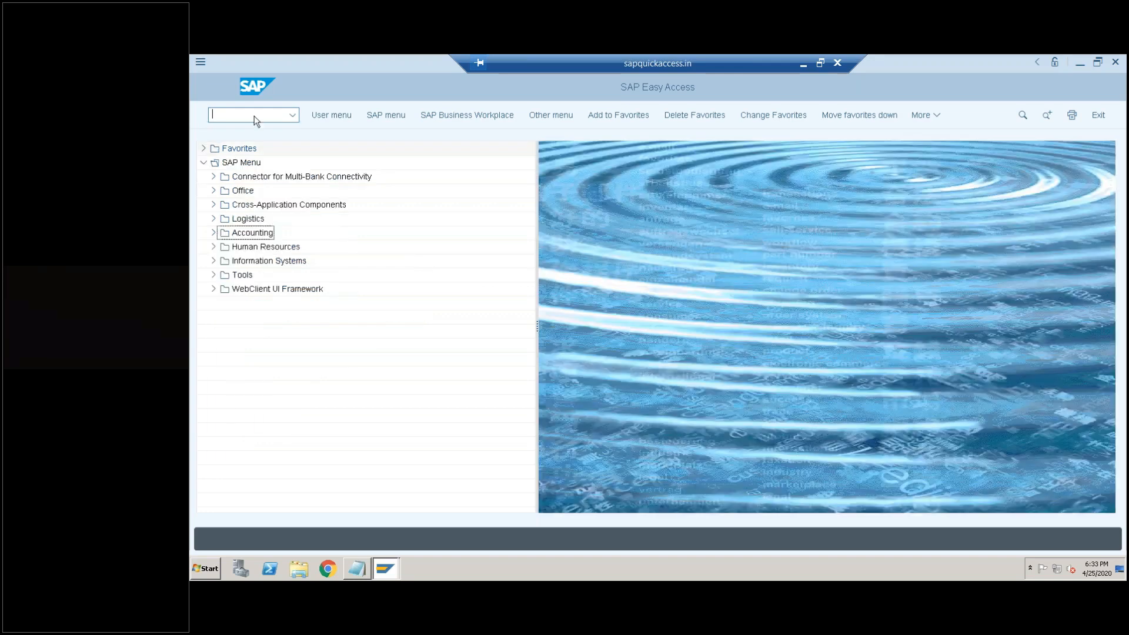
type("SU01")
key("Return")
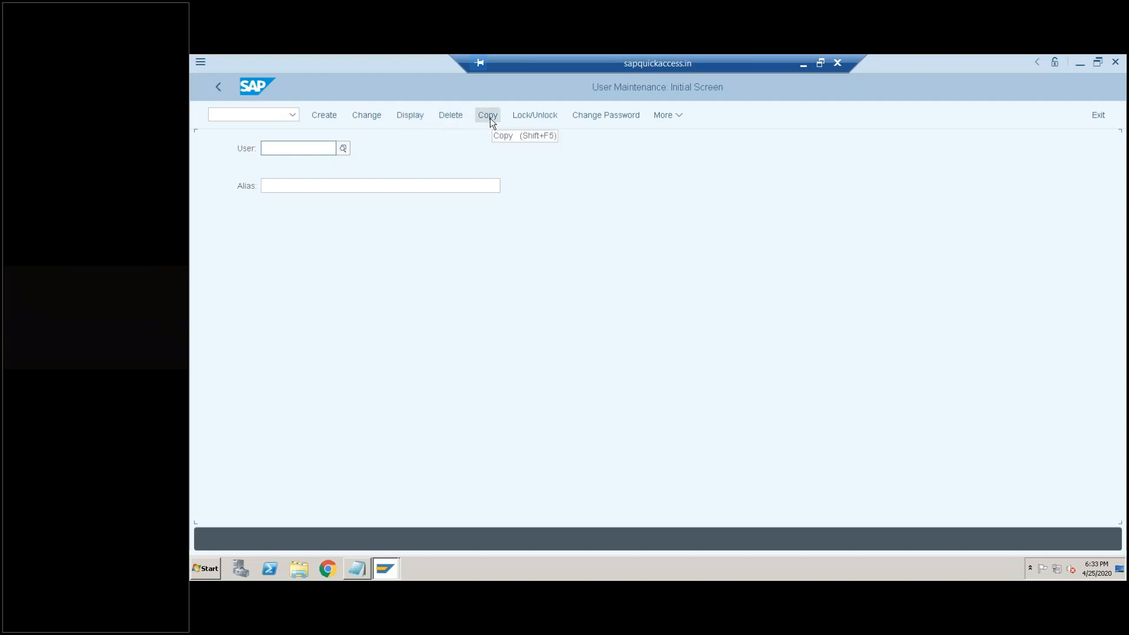
- Open the master record of user BEST in display mode
left_click(275, 117)
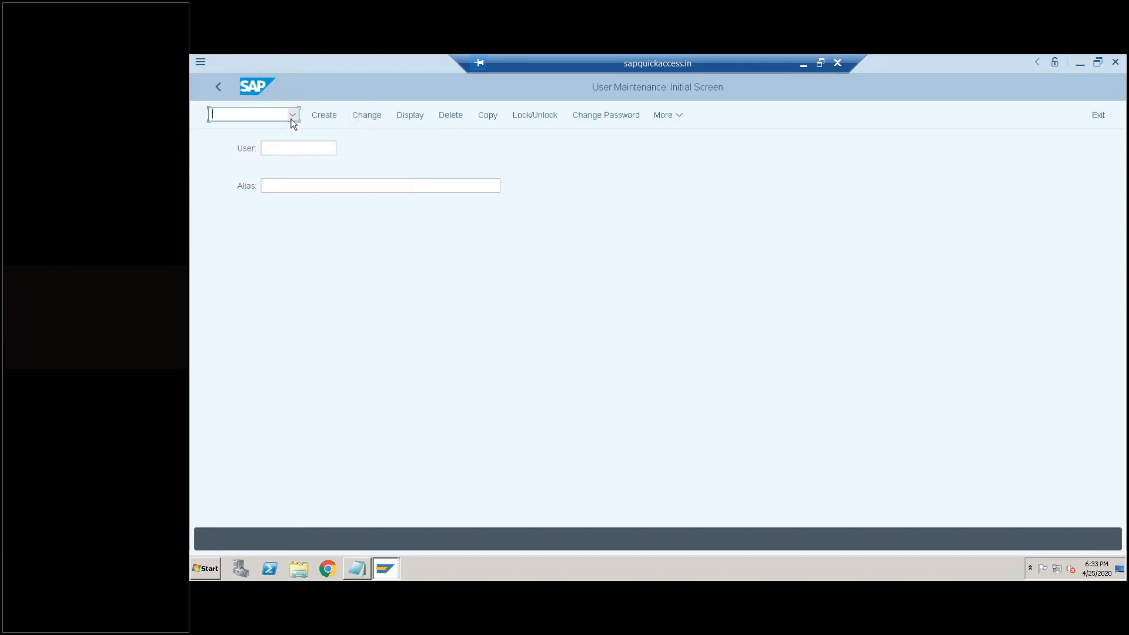
left_click(290, 150)
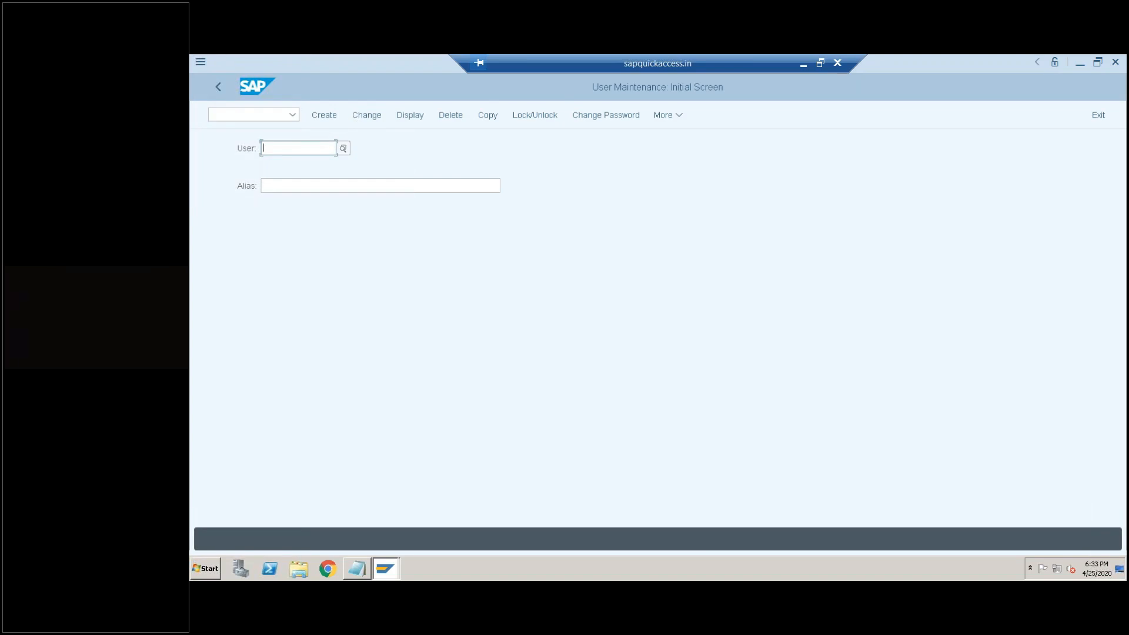
type("BEST")
left_click(408, 116)
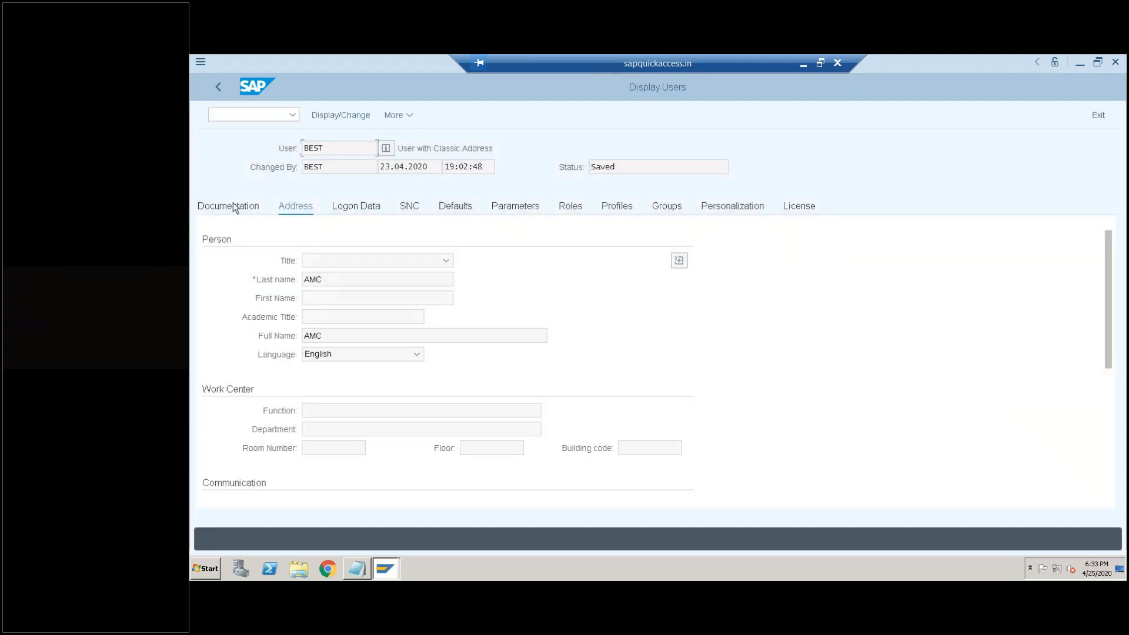
- Examine the user's address, logon data, SNC, defaults, parameters and assigned roles
left_click(234, 207)
left_click(364, 206)
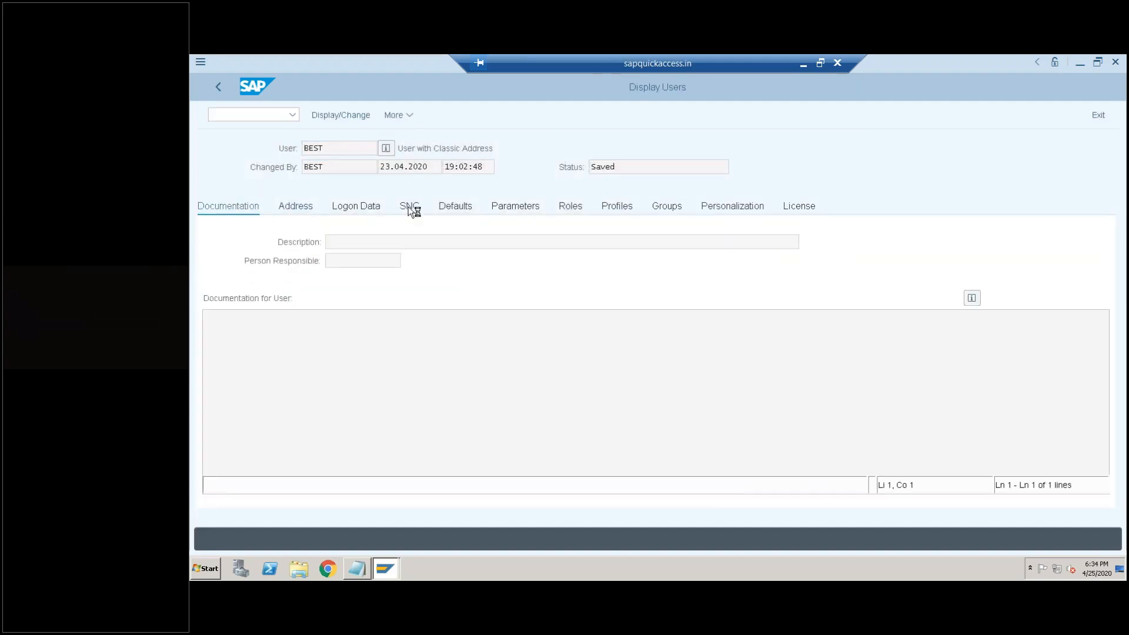
left_click(409, 205)
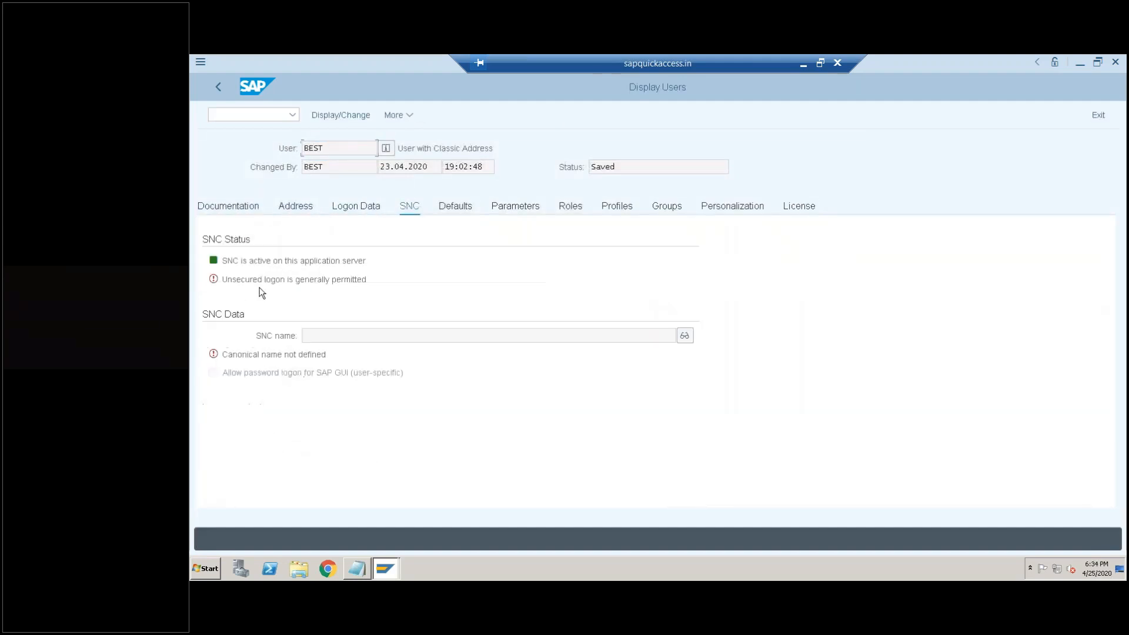
left_click(457, 211)
left_click(351, 206)
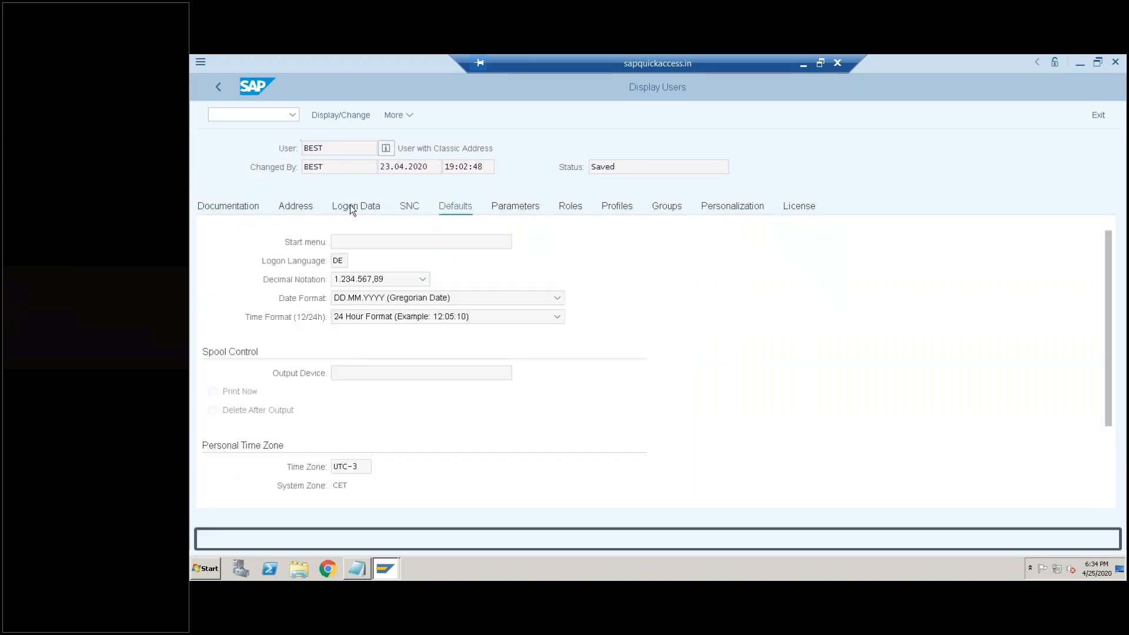
left_click(300, 209)
left_click(412, 207)
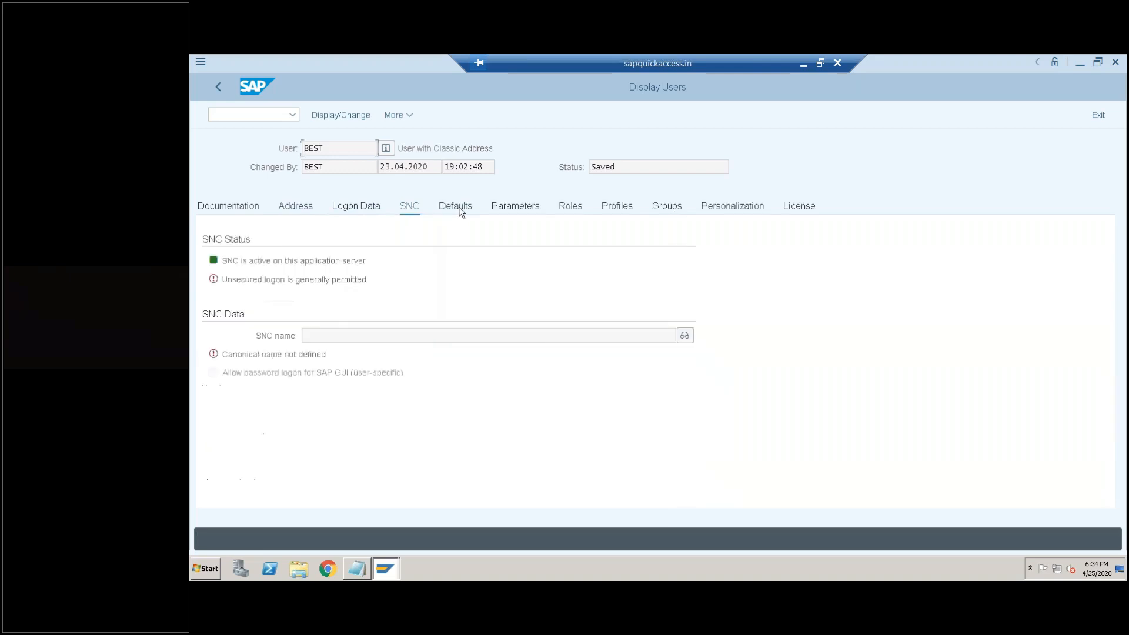
left_click(460, 207)
left_click(520, 208)
left_click(362, 207)
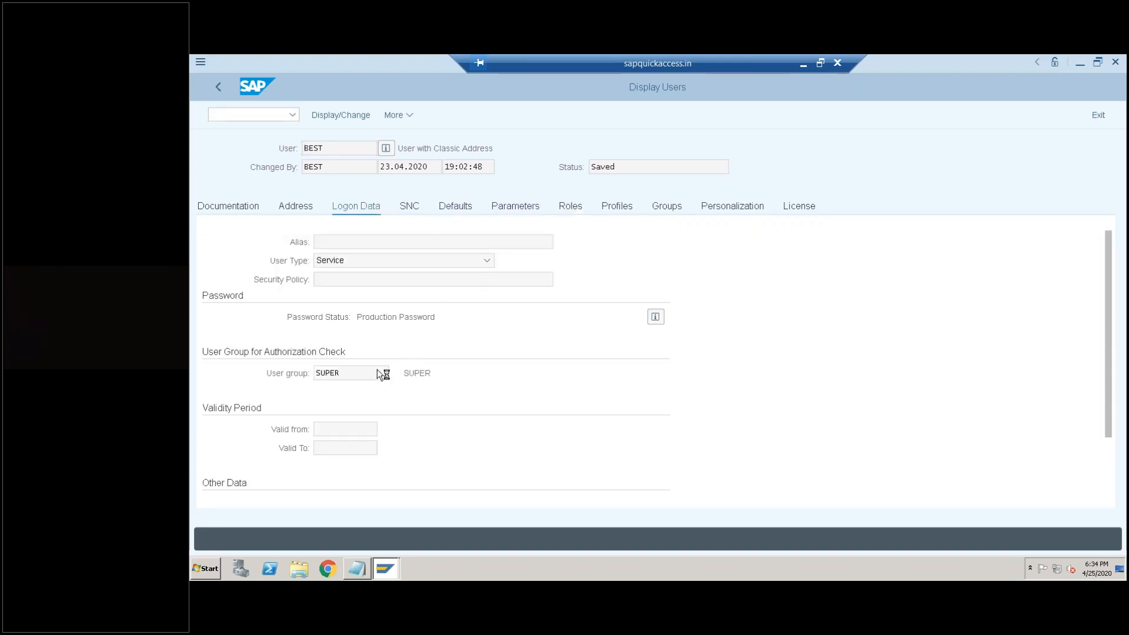
left_click(587, 203)
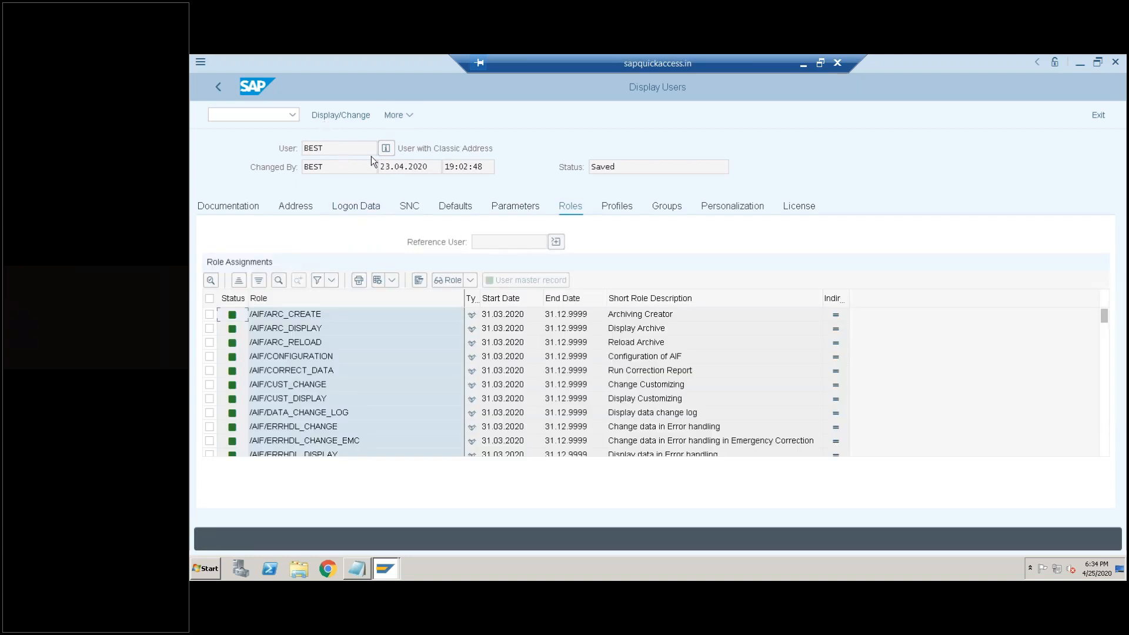
- Leave the user display and open role maintenance with transaction PFCG
left_click(282, 115)
type("/npfcg")
key("Return")
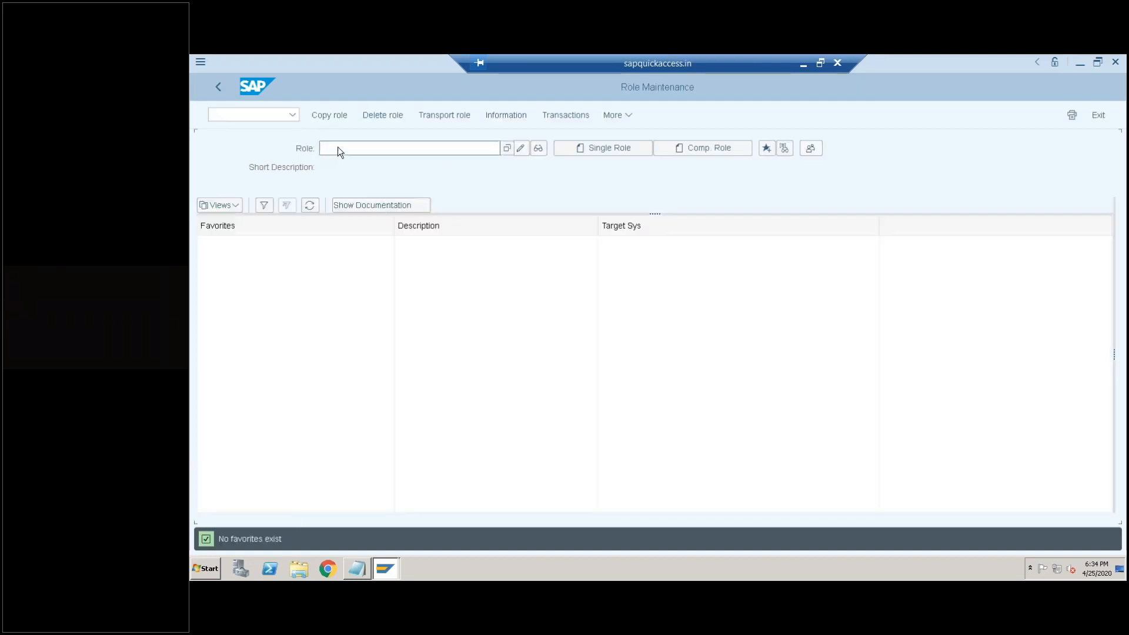
- Create the single role TEST_FIORI_ROLE with the description TEST_ROLE and save it when opening its role menu
type("TEST_FIORI_ROLE")
left_click(600, 150)
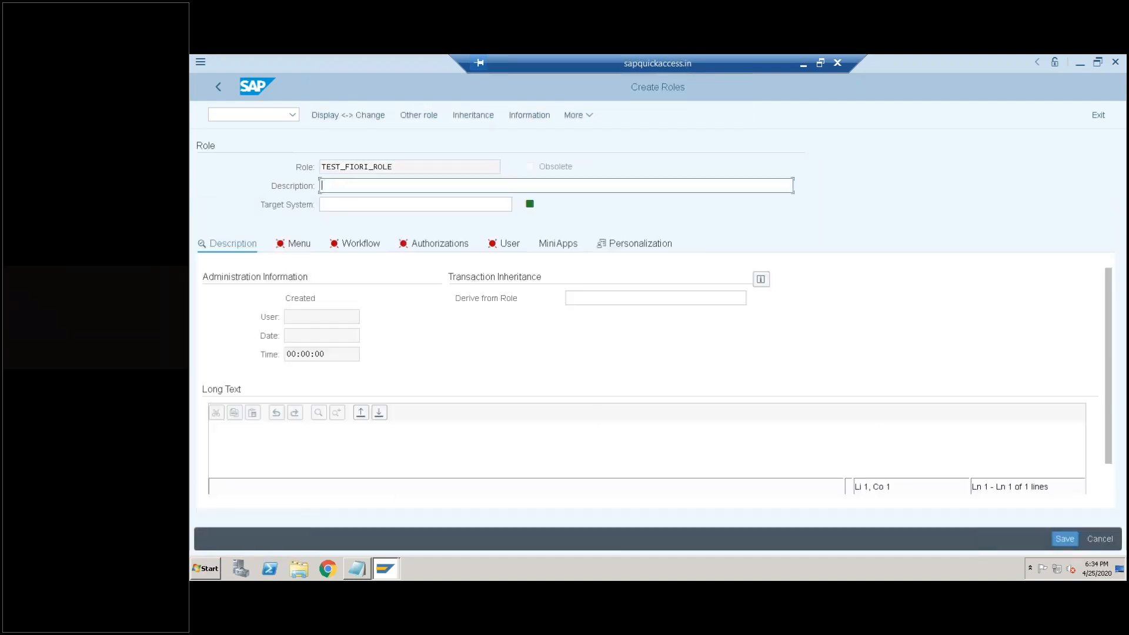
type("TEST_ROLE")
left_click(299, 245)
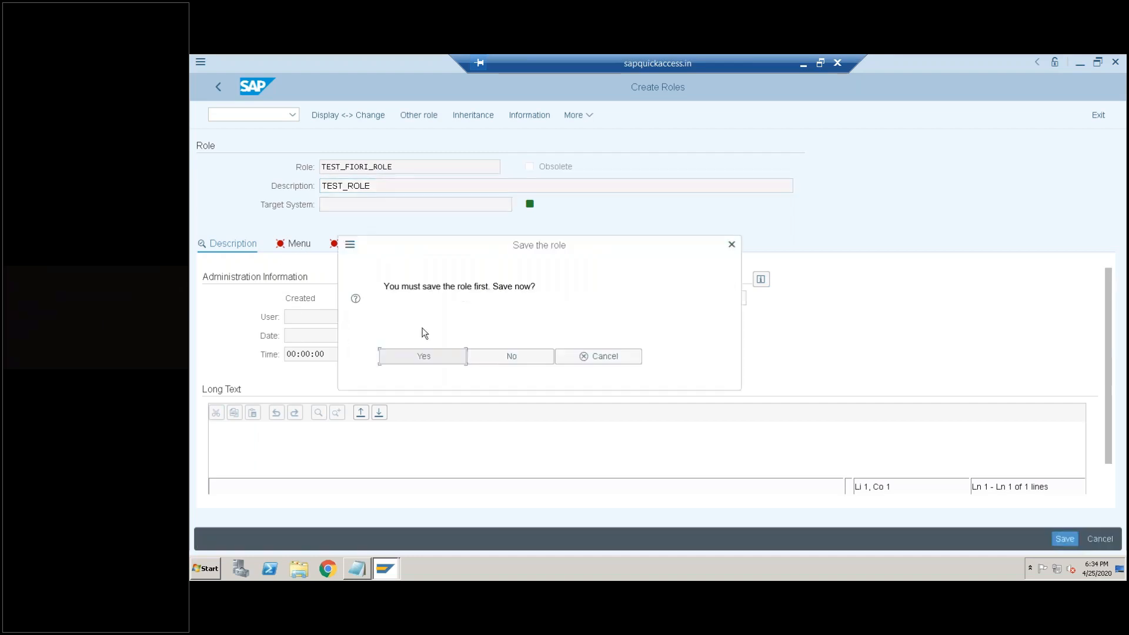
left_click(421, 357)
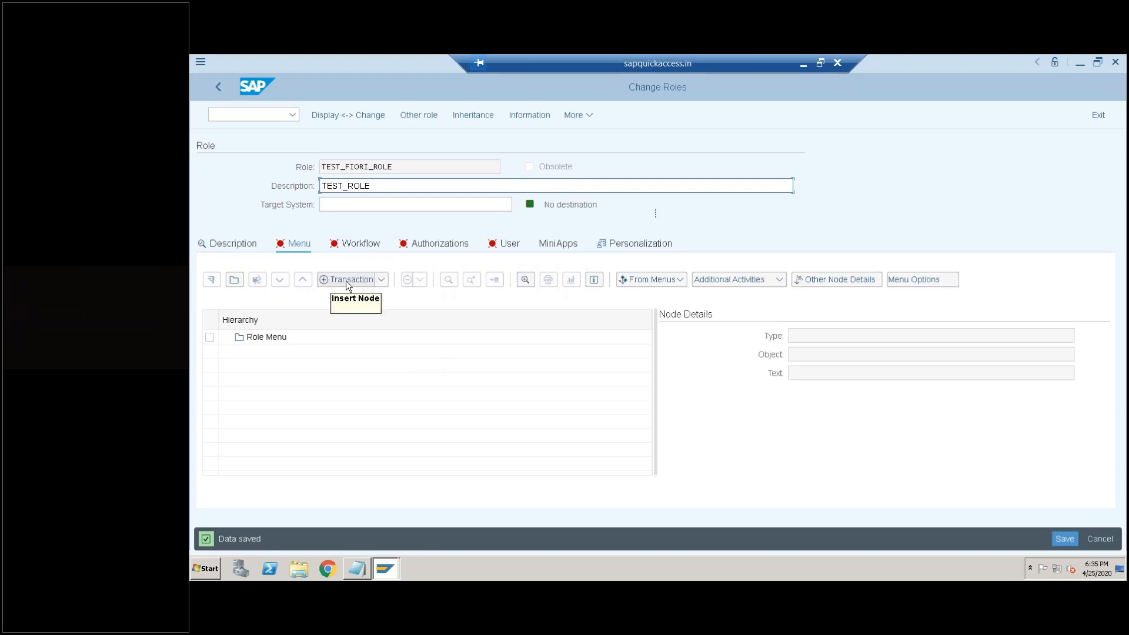
left_click(382, 280)
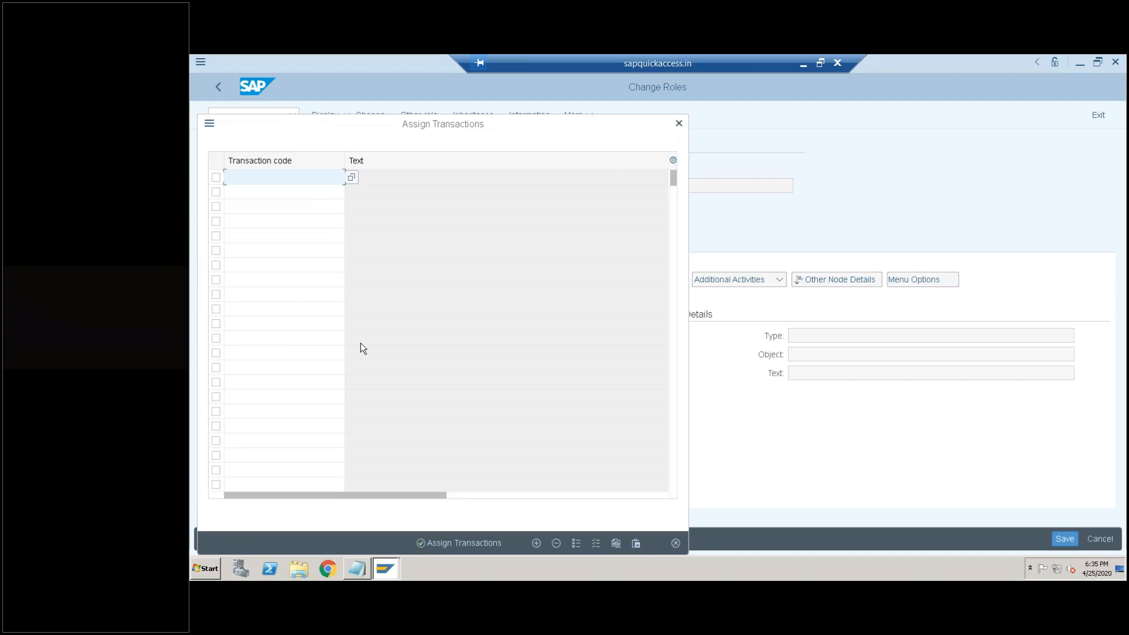
left_click(323, 280)
left_click(679, 124)
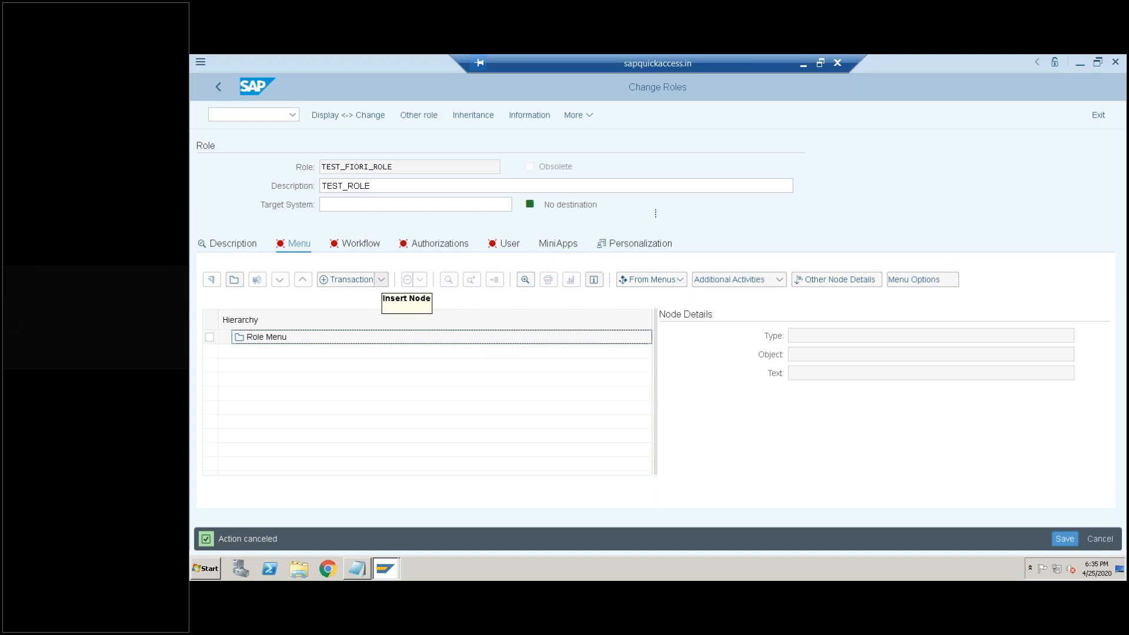
- Begin adding an SAP Fiori Tile Catalog node to the role menu and open the list of available catalog IDs
left_click(386, 284)
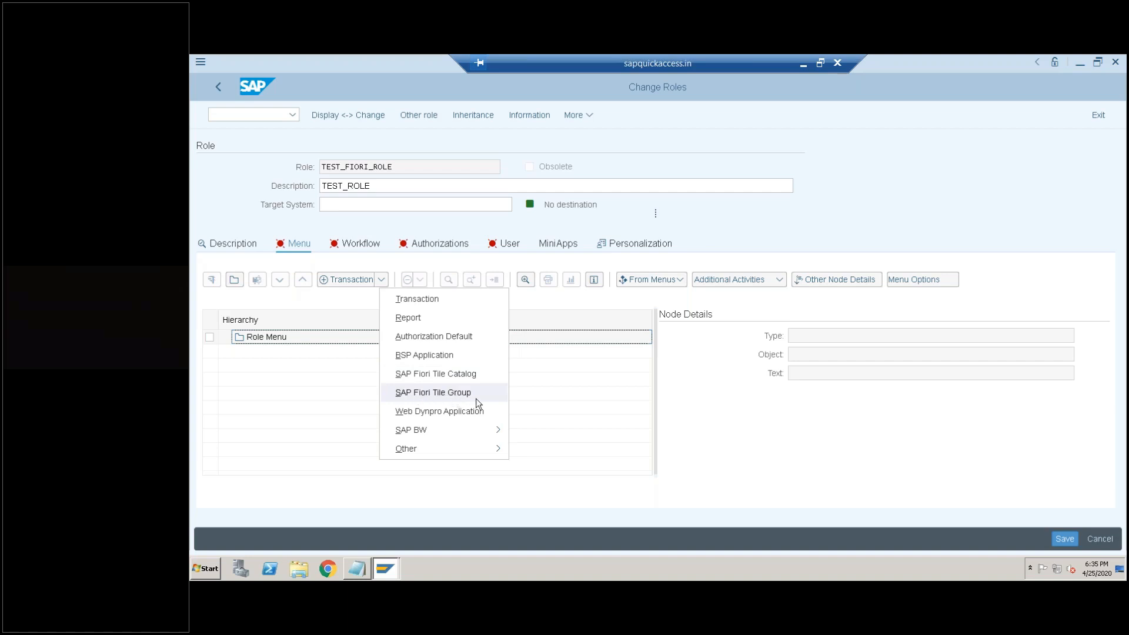
left_click(440, 376)
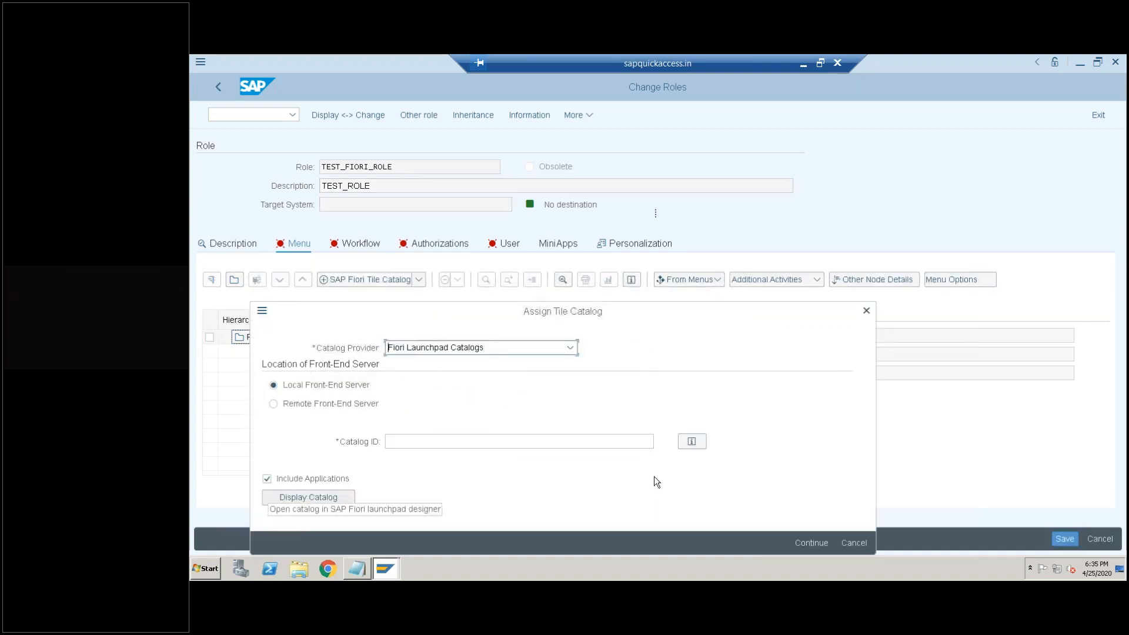
left_click(649, 442)
left_click(661, 441)
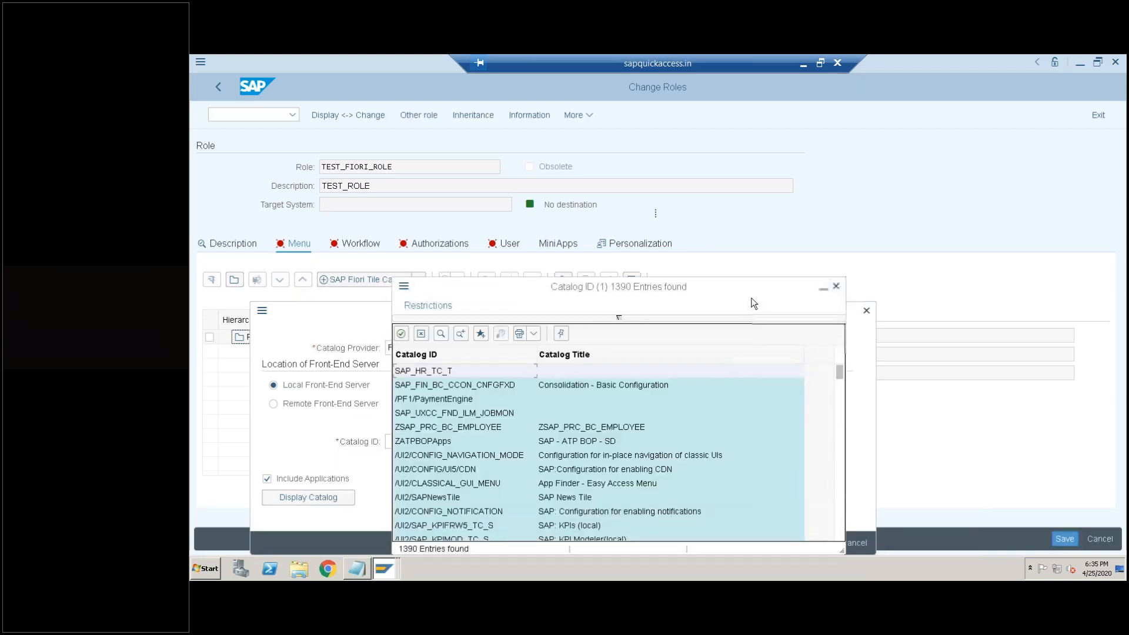
- Browse the catalog ID list and examine the available business catalogs, including the Accounts Receivable and Accounts Payable ones
left_click_drag(753, 289, 704, 183)
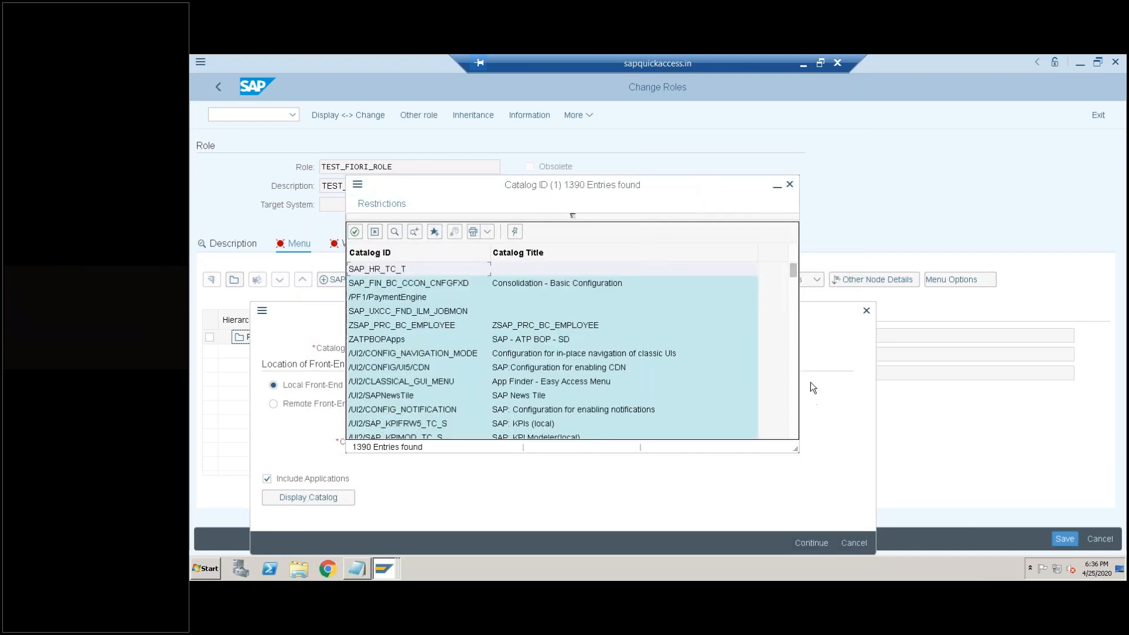
left_click(794, 342)
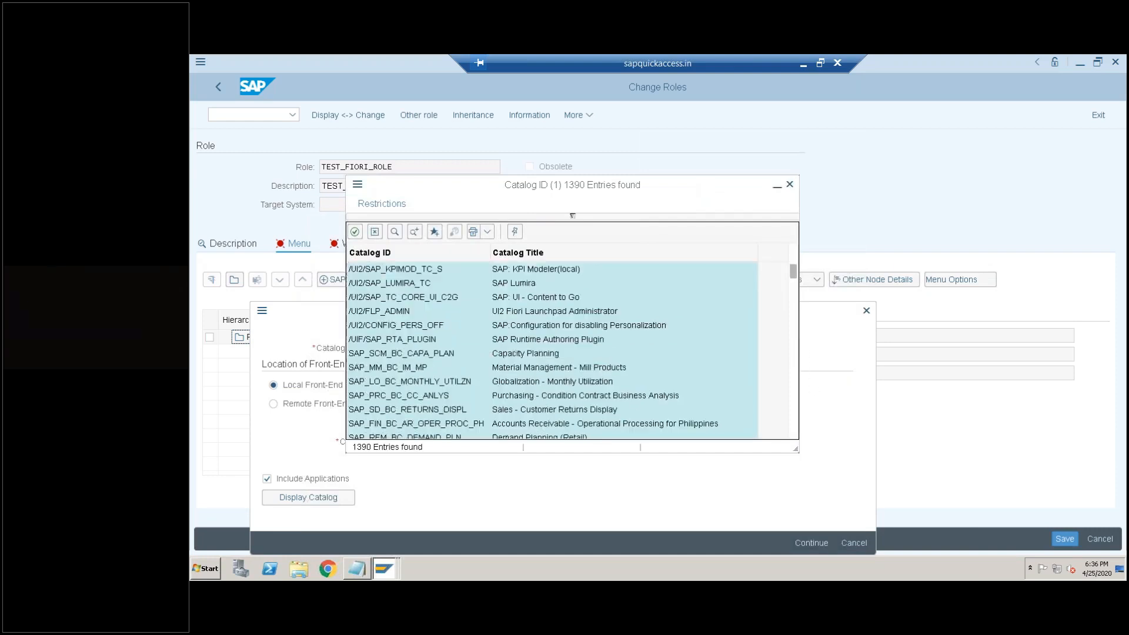
left_click(794, 340)
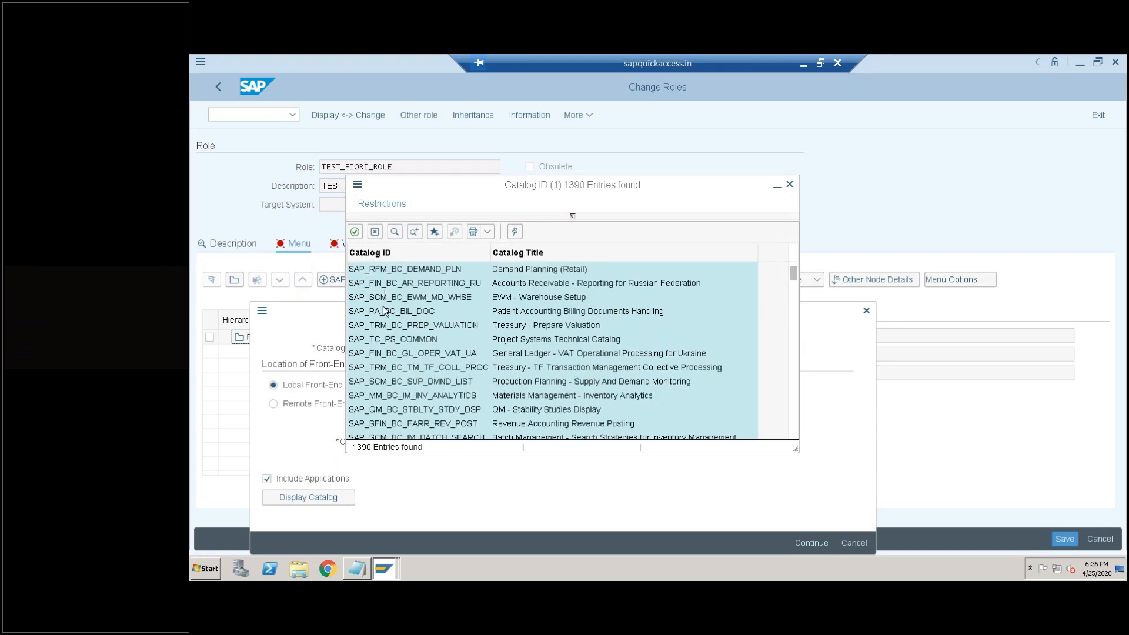
left_click(517, 286)
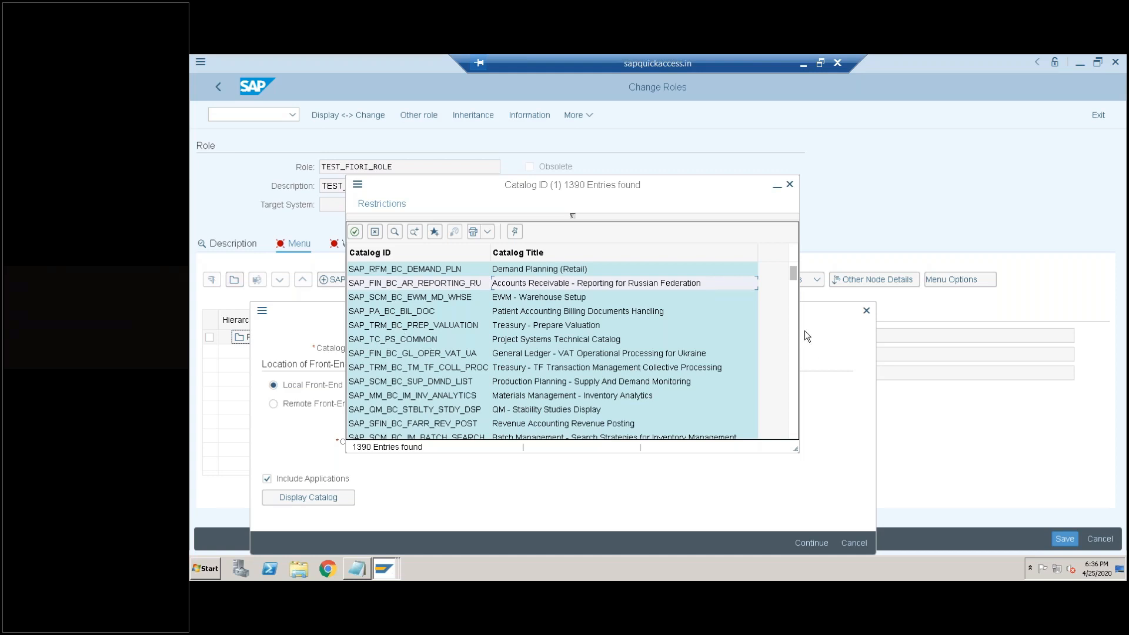
left_click(794, 301)
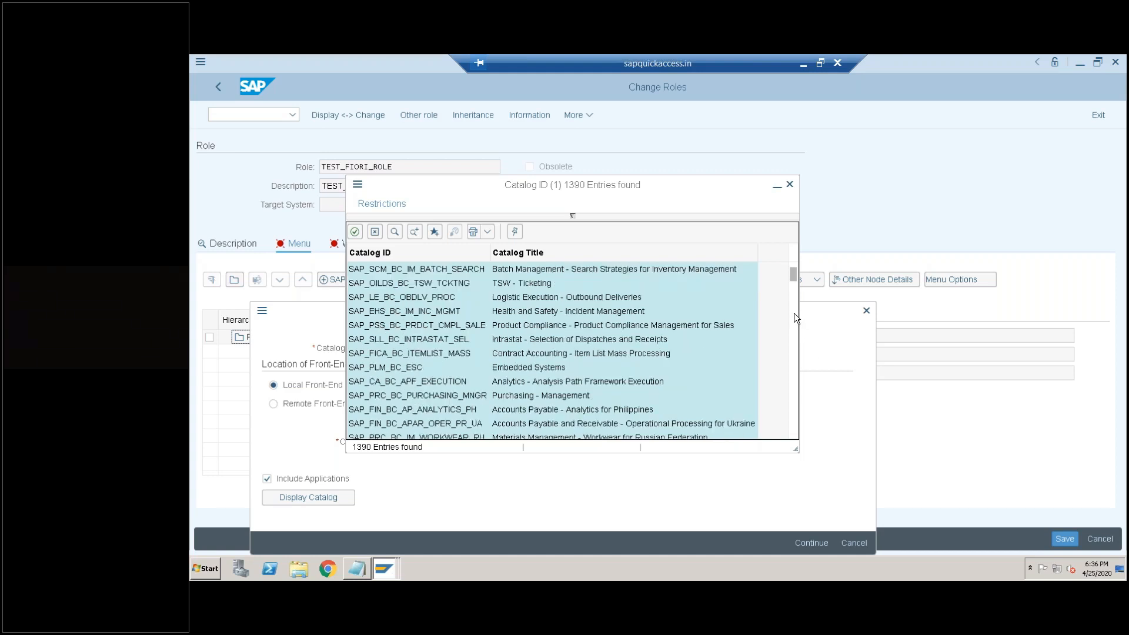
left_click(795, 318)
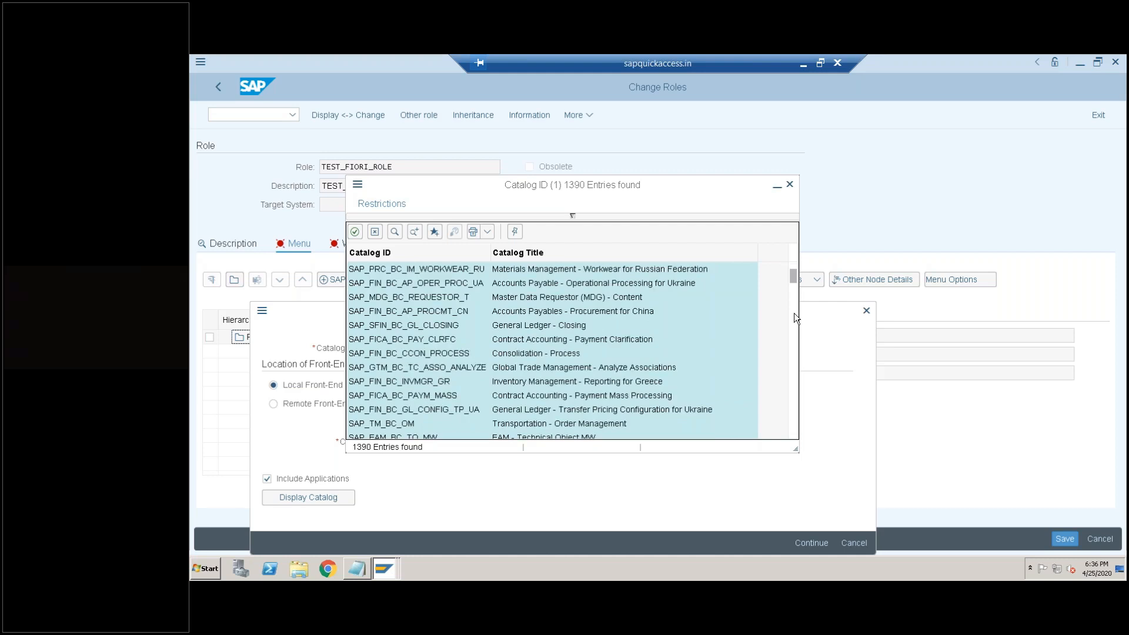
left_click(795, 318)
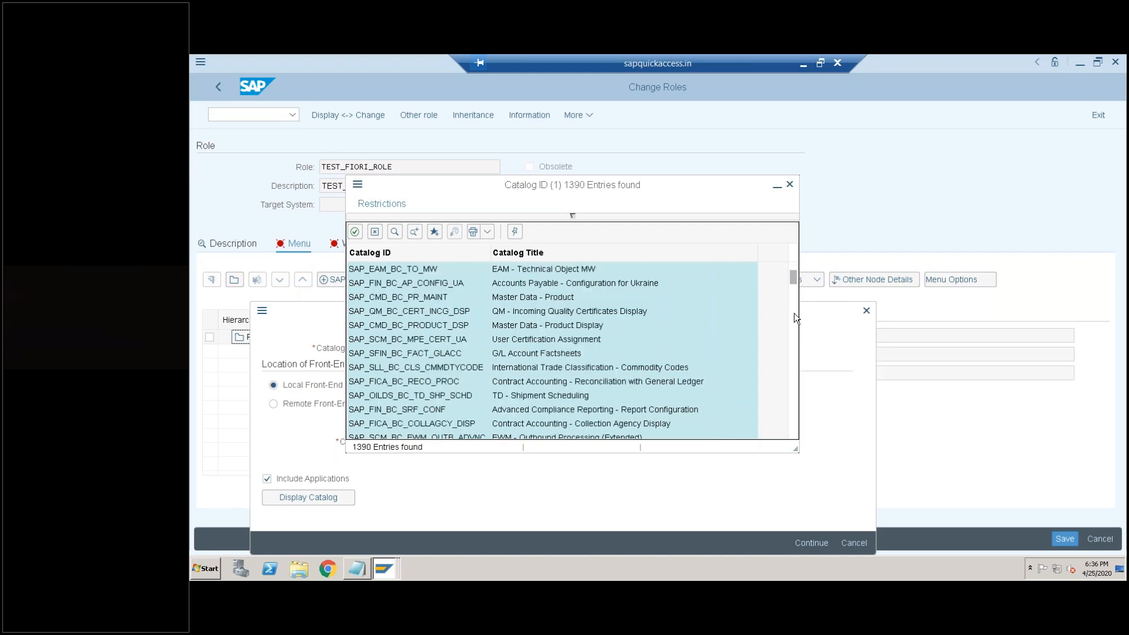
left_click(794, 317)
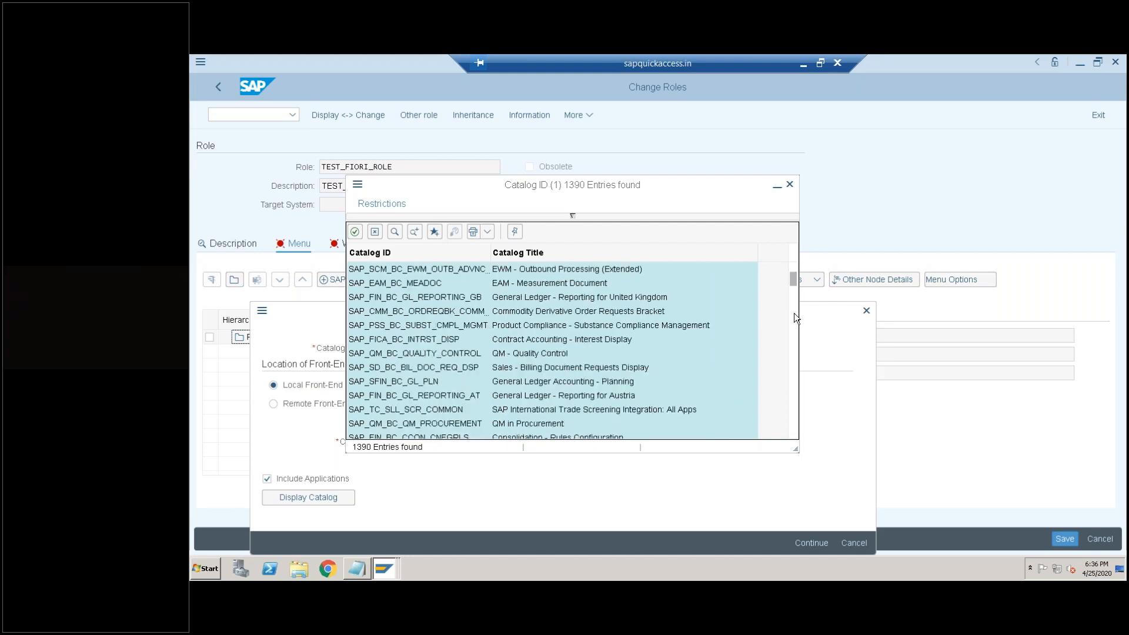
left_click(794, 318)
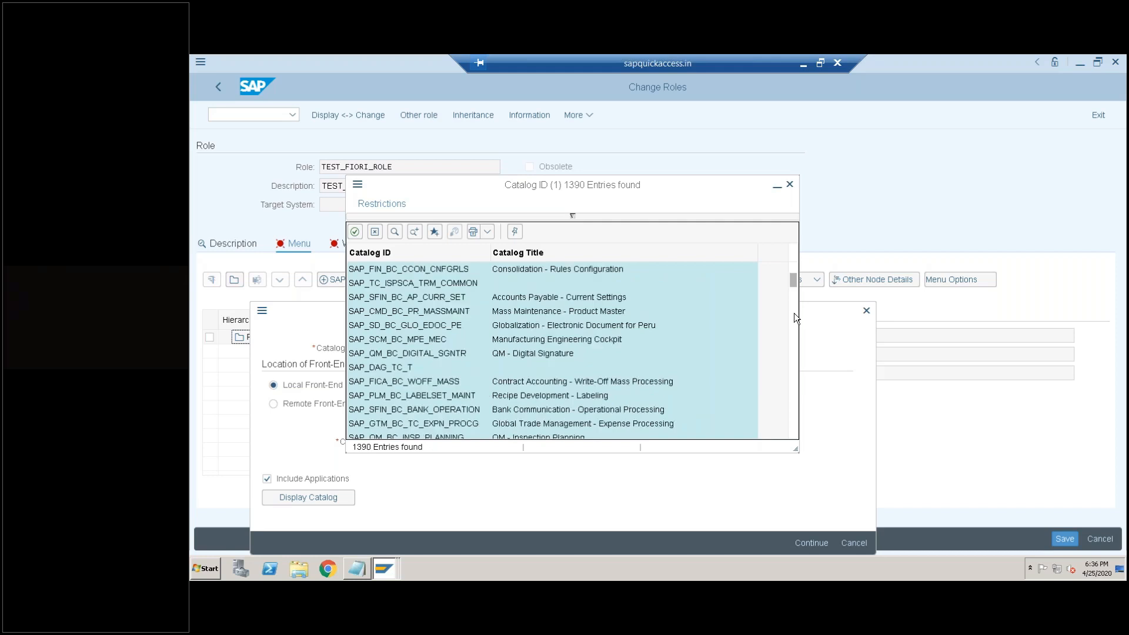
left_click(512, 300)
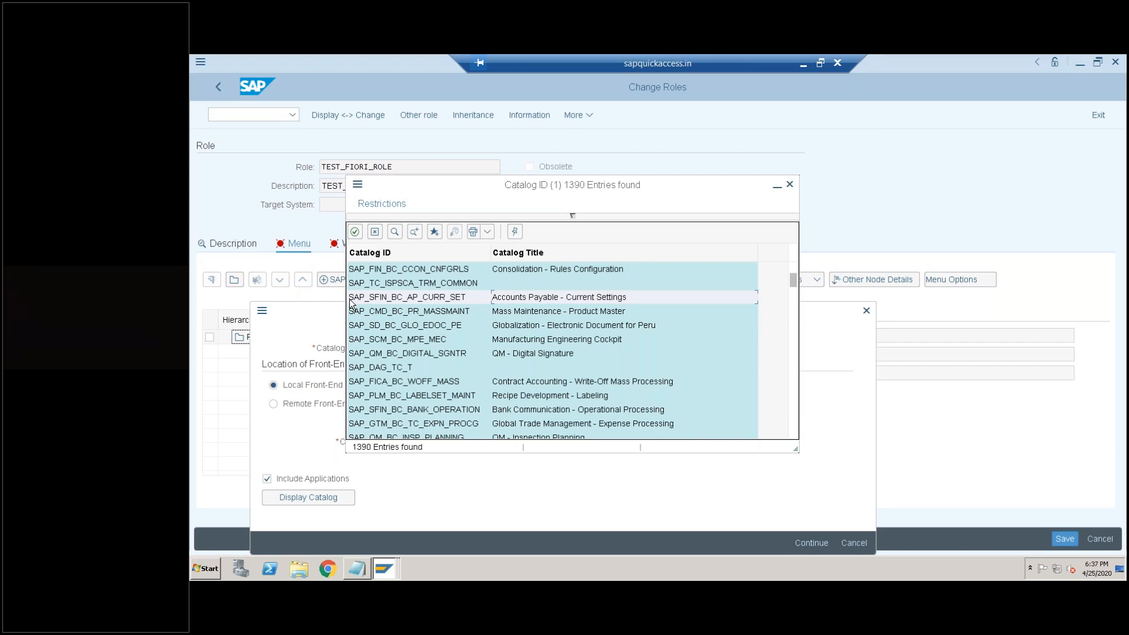
left_click(795, 305)
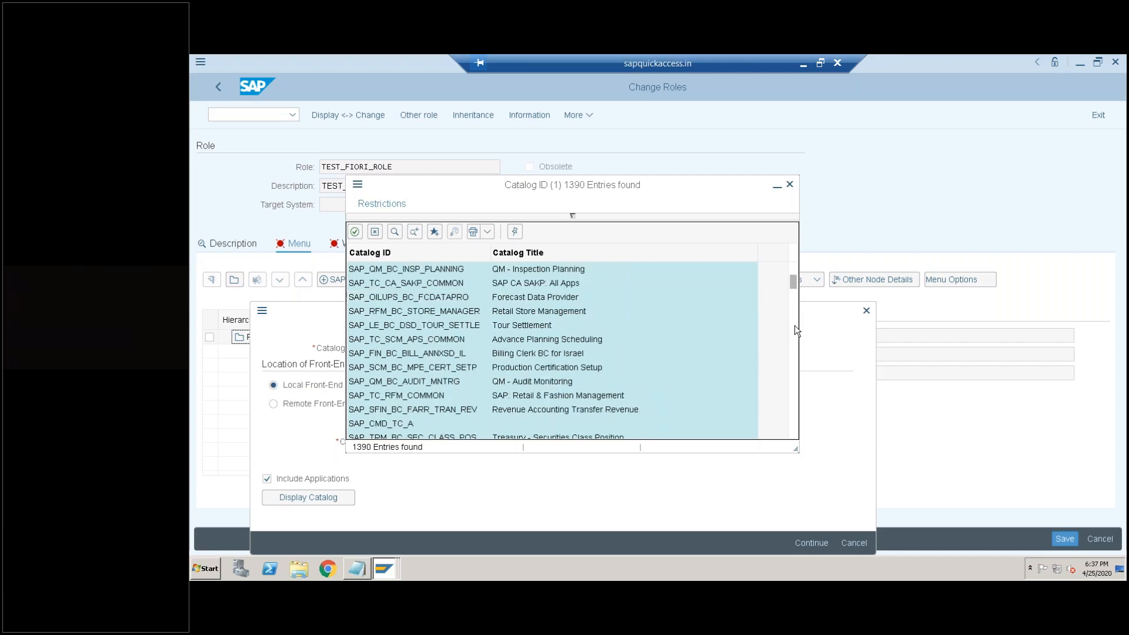
left_click(795, 330)
left_click(793, 340)
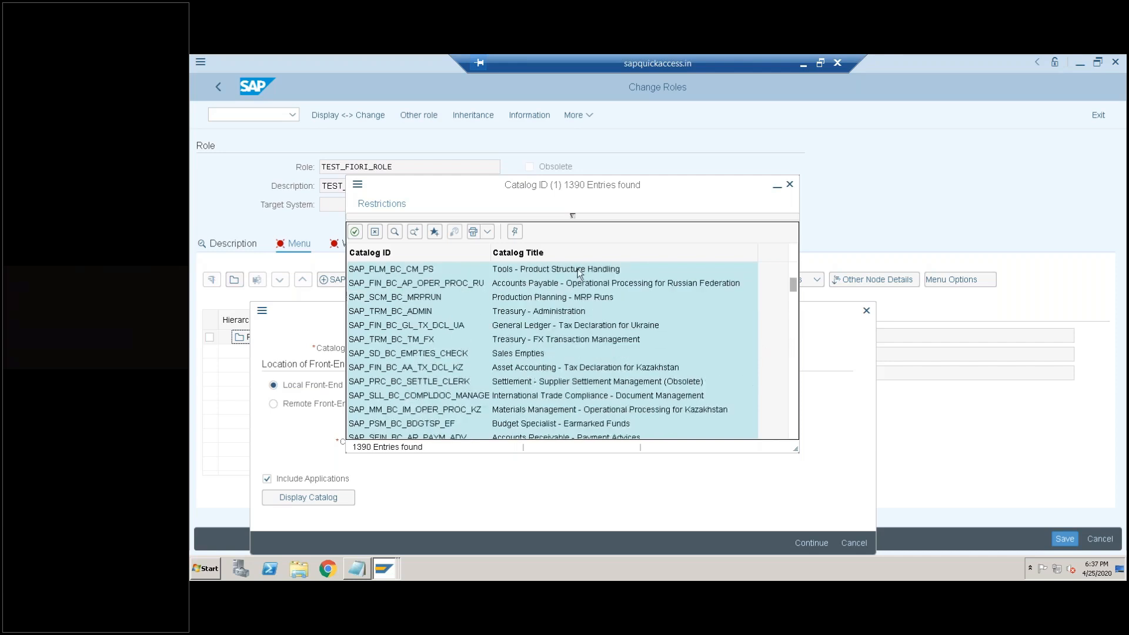
- Restrict the catalog ID list to entries matching Z* and examine the custom catalogs
left_click(573, 216)
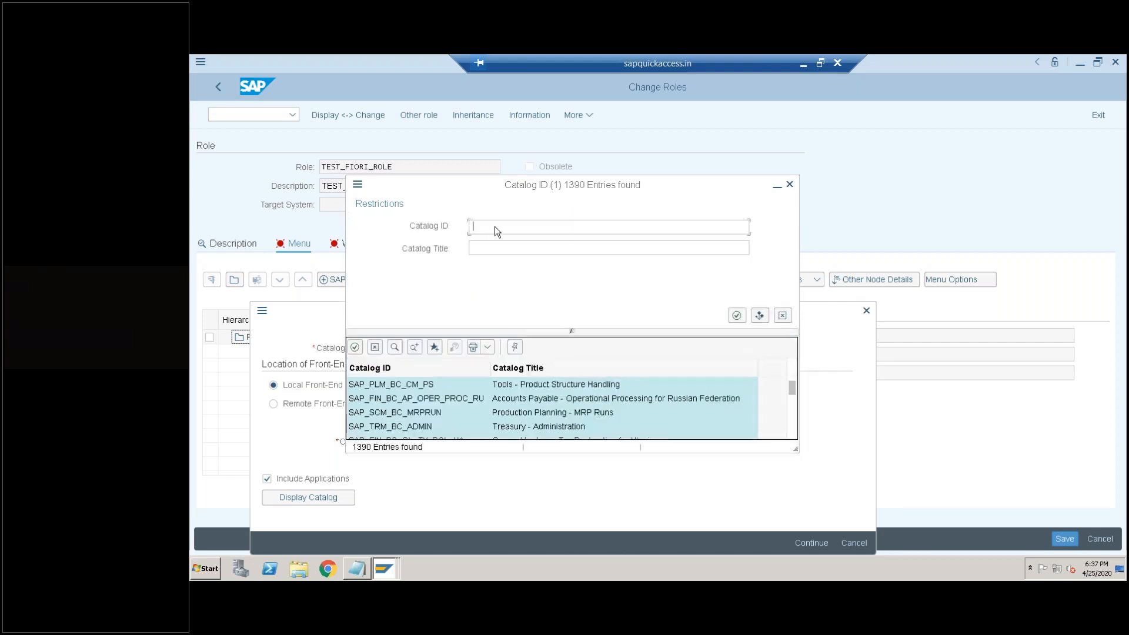
type("Z*")
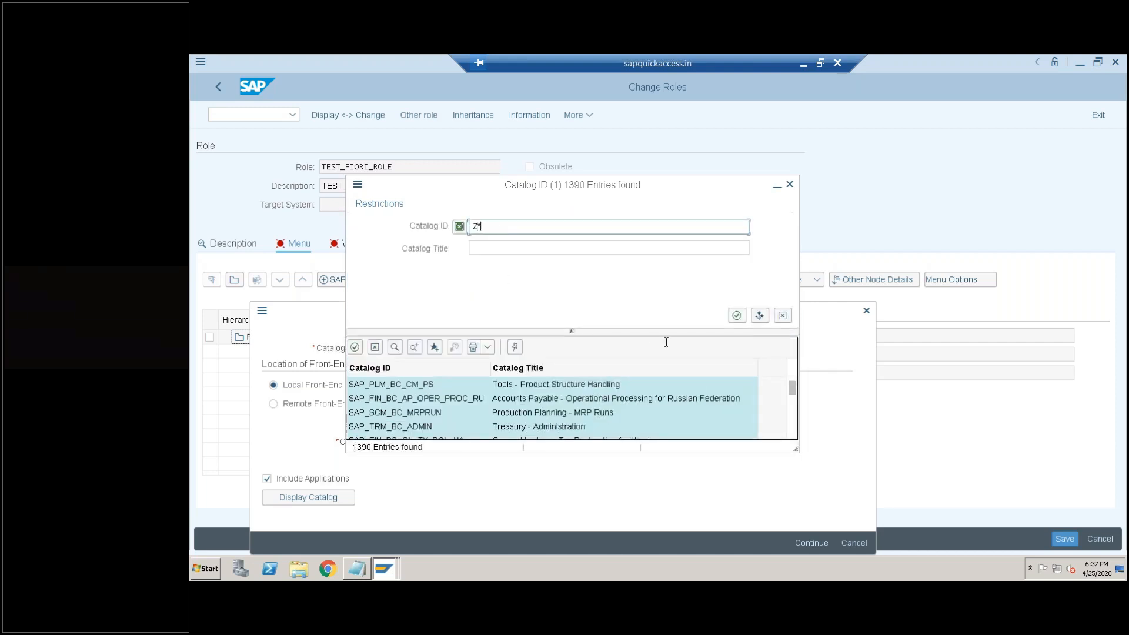
key("Return")
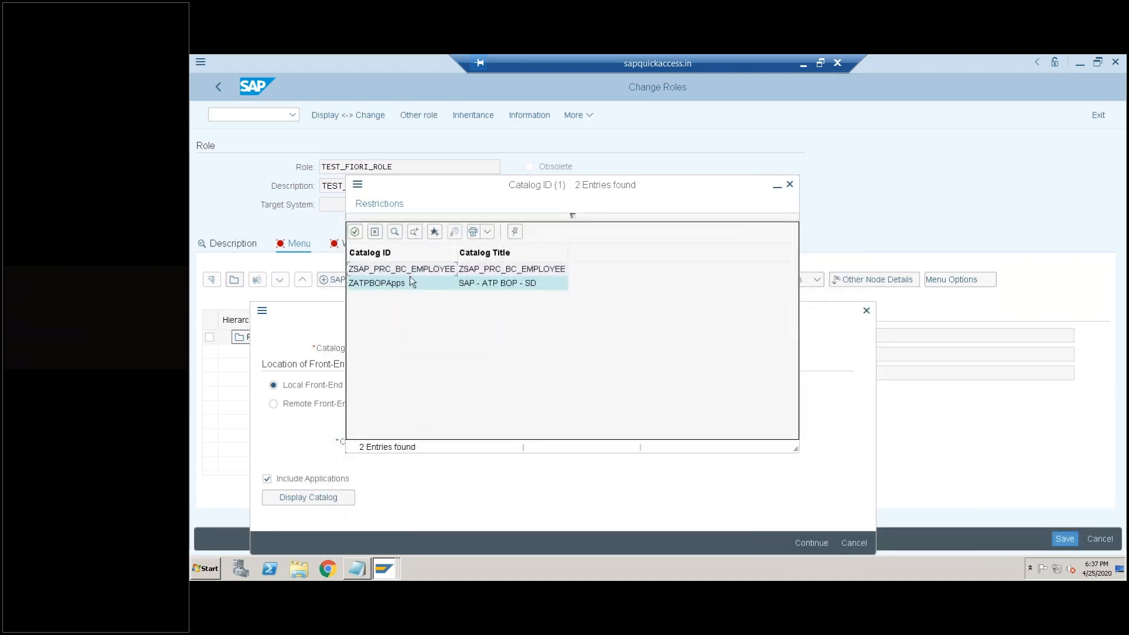
left_click(355, 284)
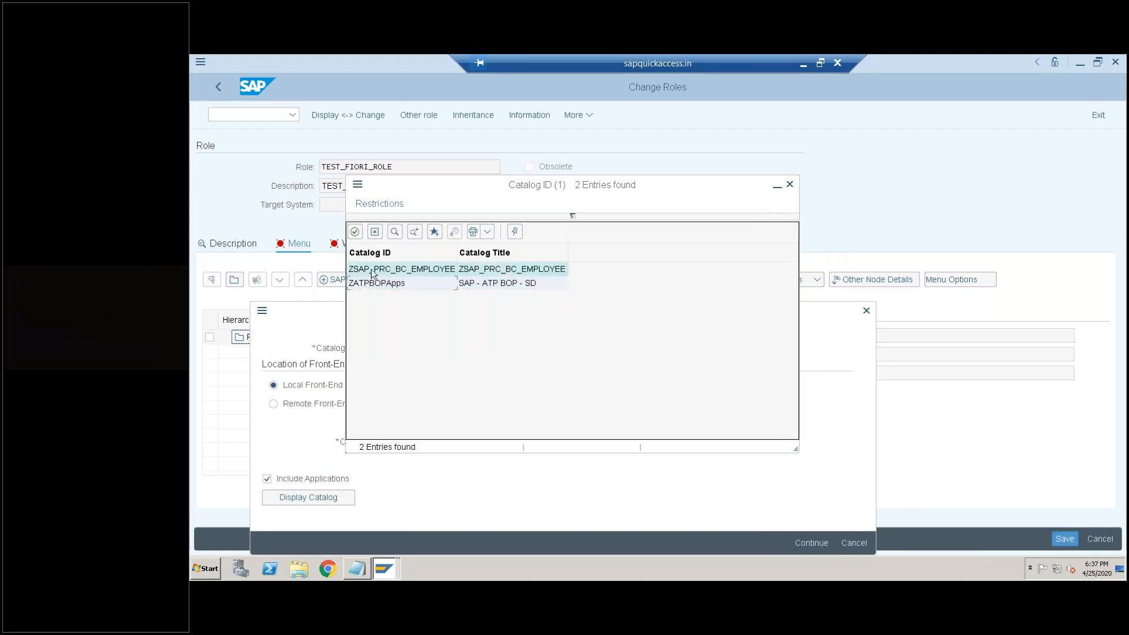
- Clear the Z* catalog ID restriction and leave the catalog list and tile catalog assignment without choosing a catalog
left_click(575, 216)
left_click(582, 234)
key("BackSpace")
key("BackSpace")
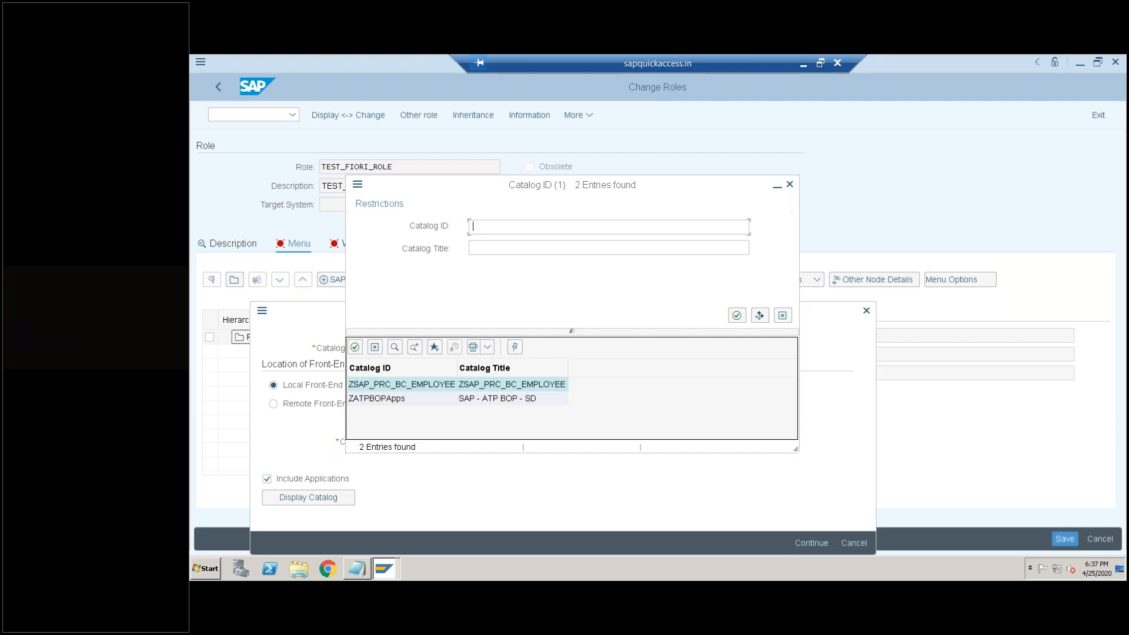
left_click(790, 184)
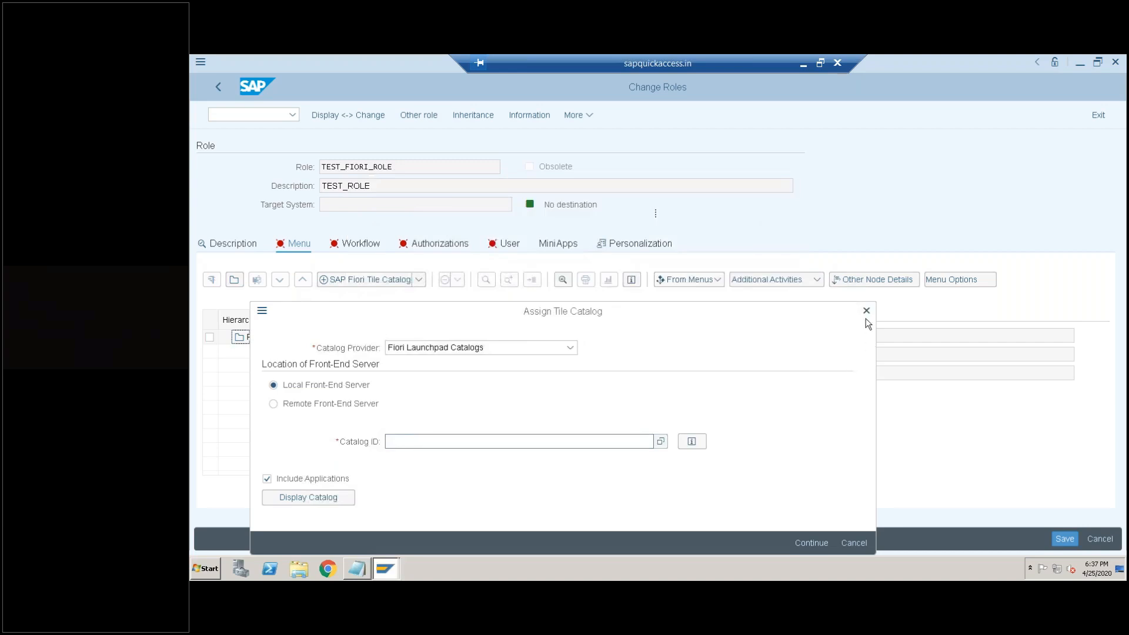
left_click(865, 310)
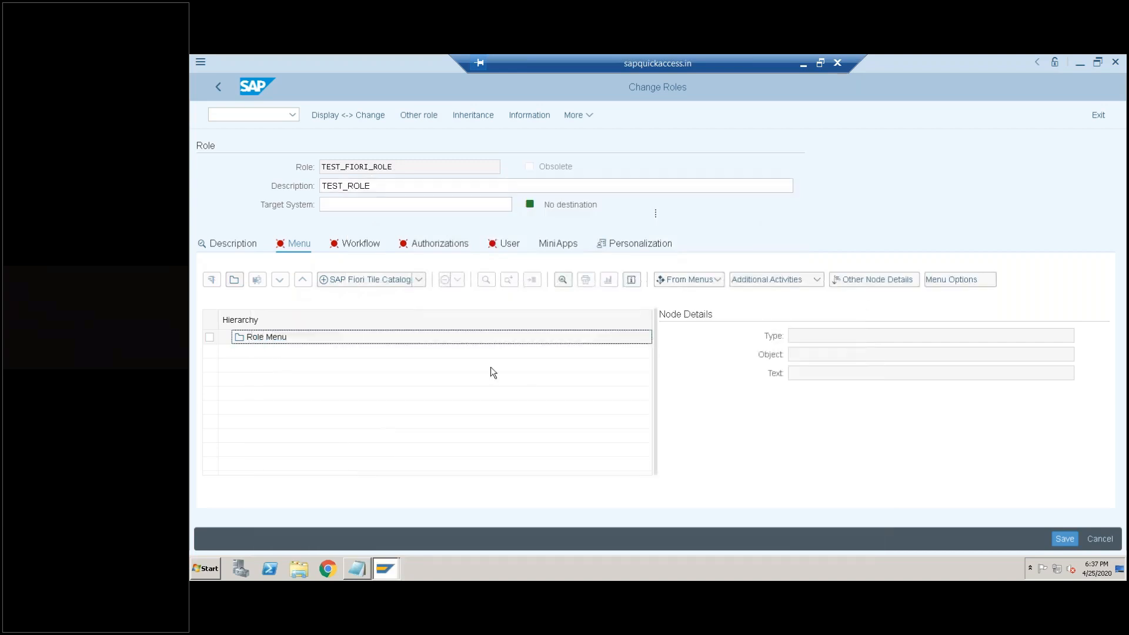
- Minimize the remote SAP session, the PowerPoint presentation and the Fiori Security folder, and switch to the Google search page in Chrome
left_click(804, 65)
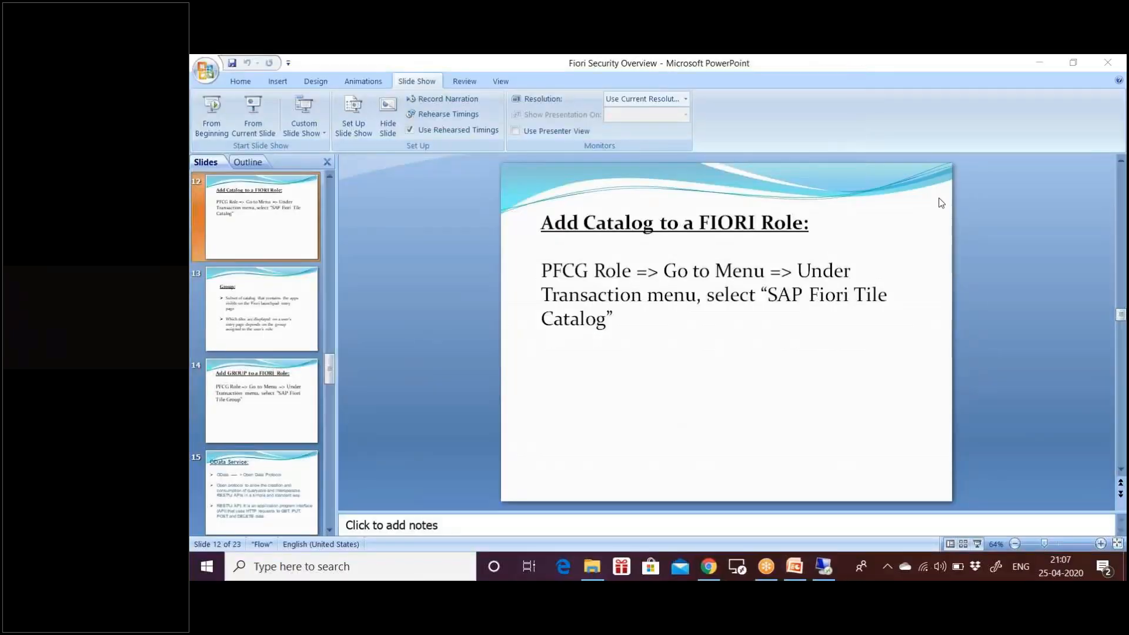
left_click(1039, 64)
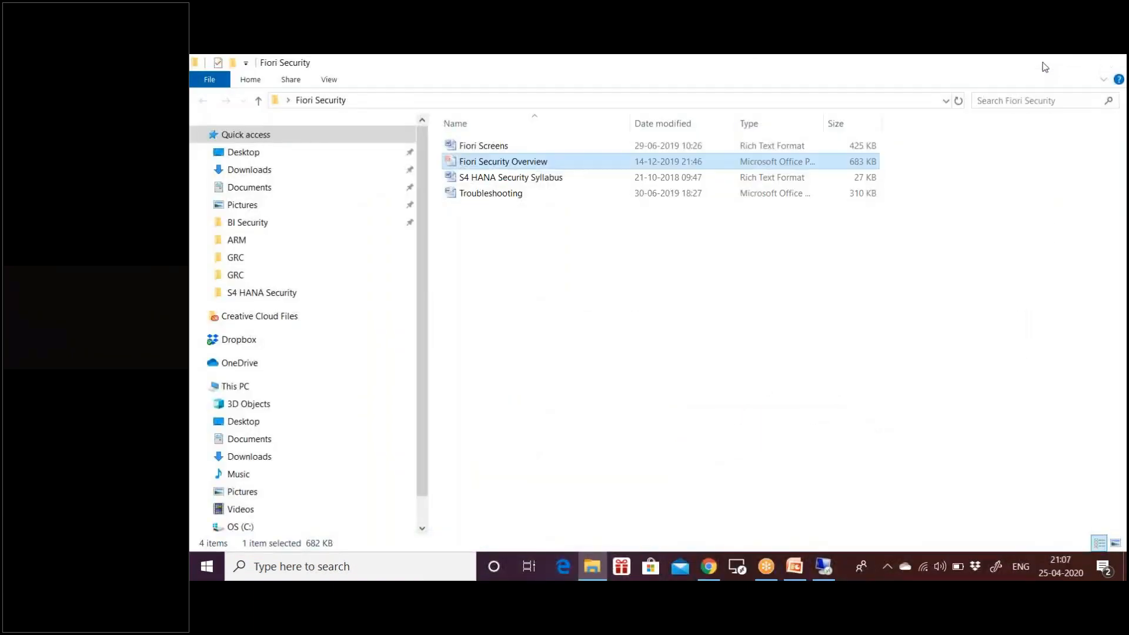
left_click(1046, 64)
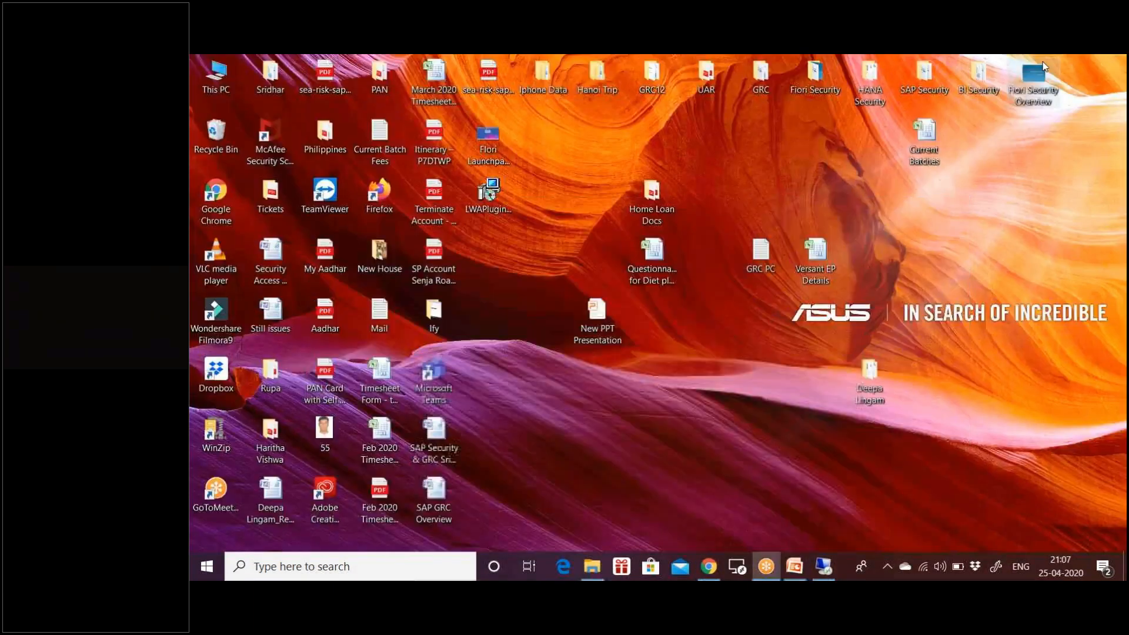
left_click(708, 566)
left_click(270, 68)
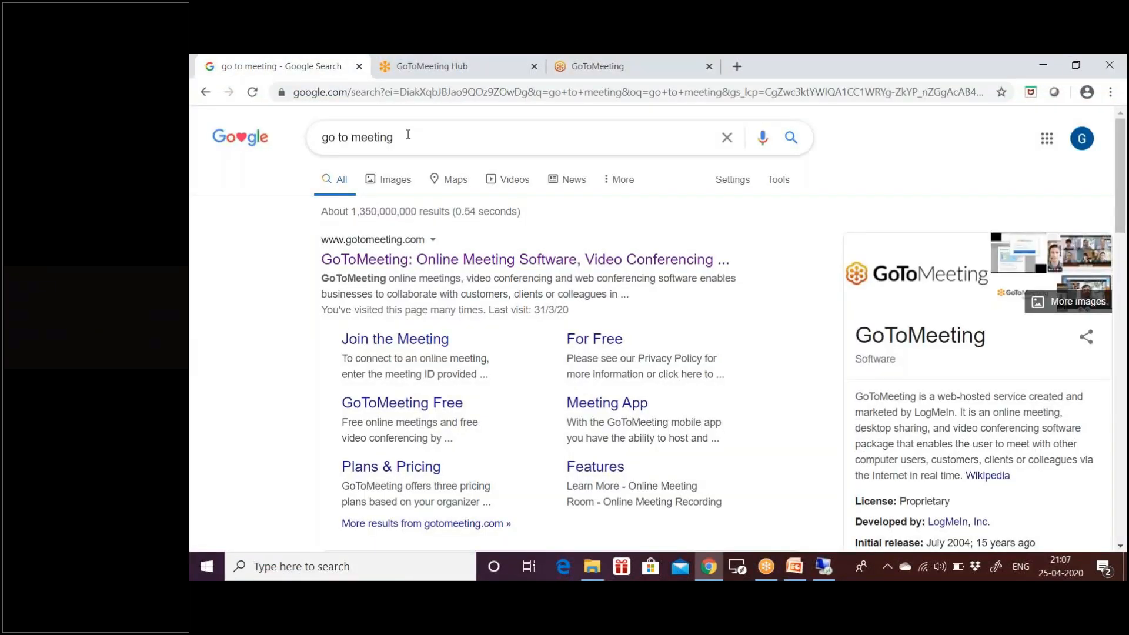
- Search Google for "FIORI Library" in place of the existing query
left_click_drag(400, 138, 284, 139)
type("FI")
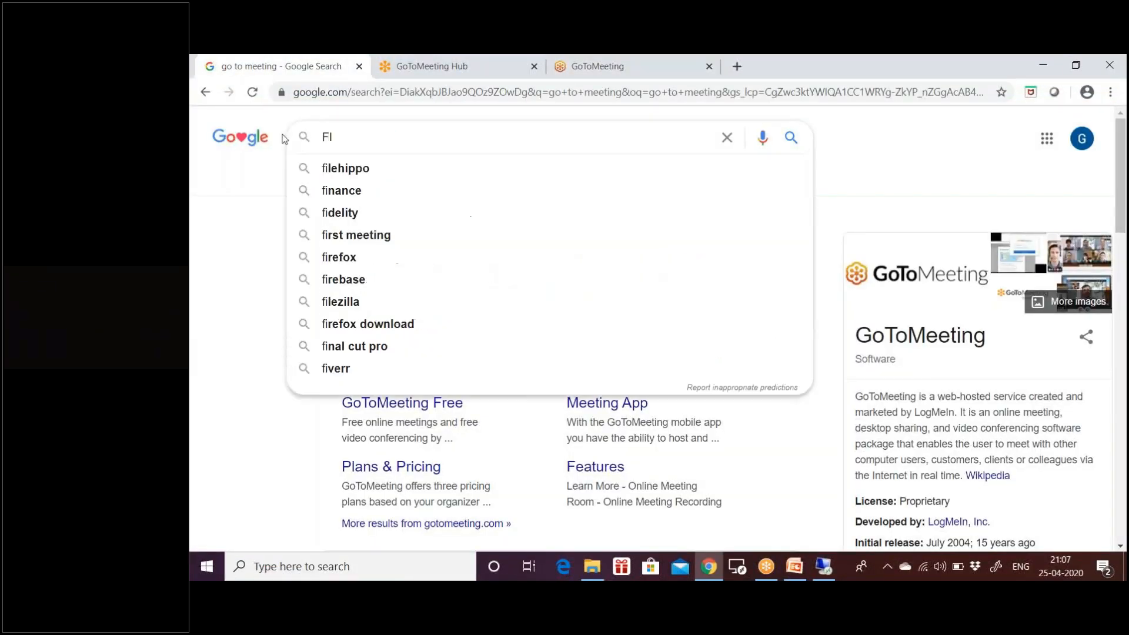
type("ORI Lib")
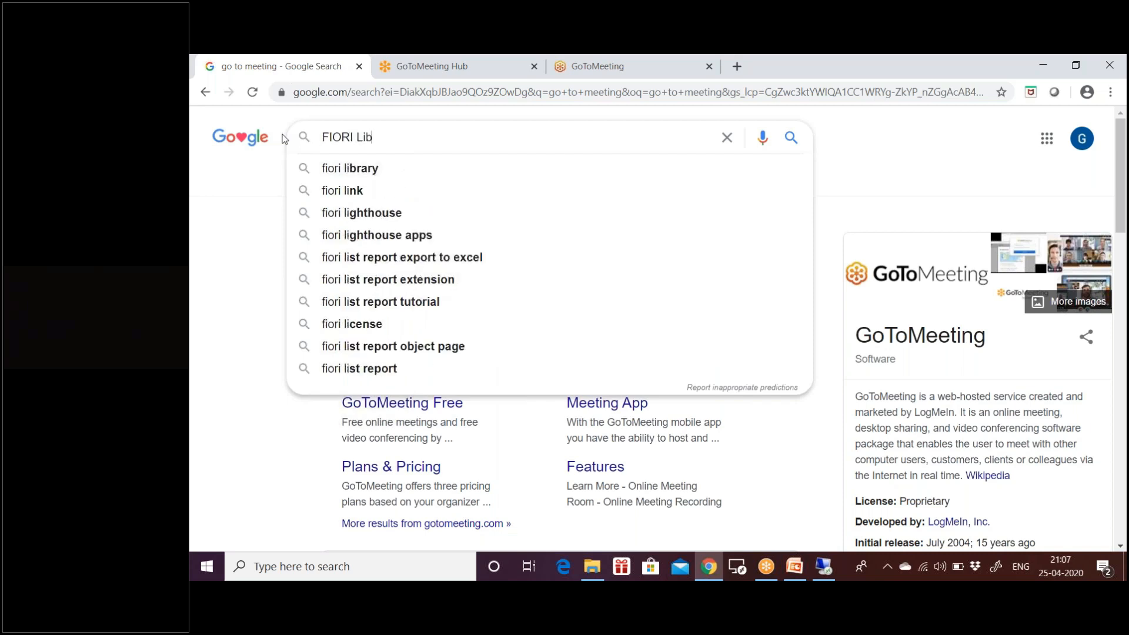
type("rary")
key("Return")
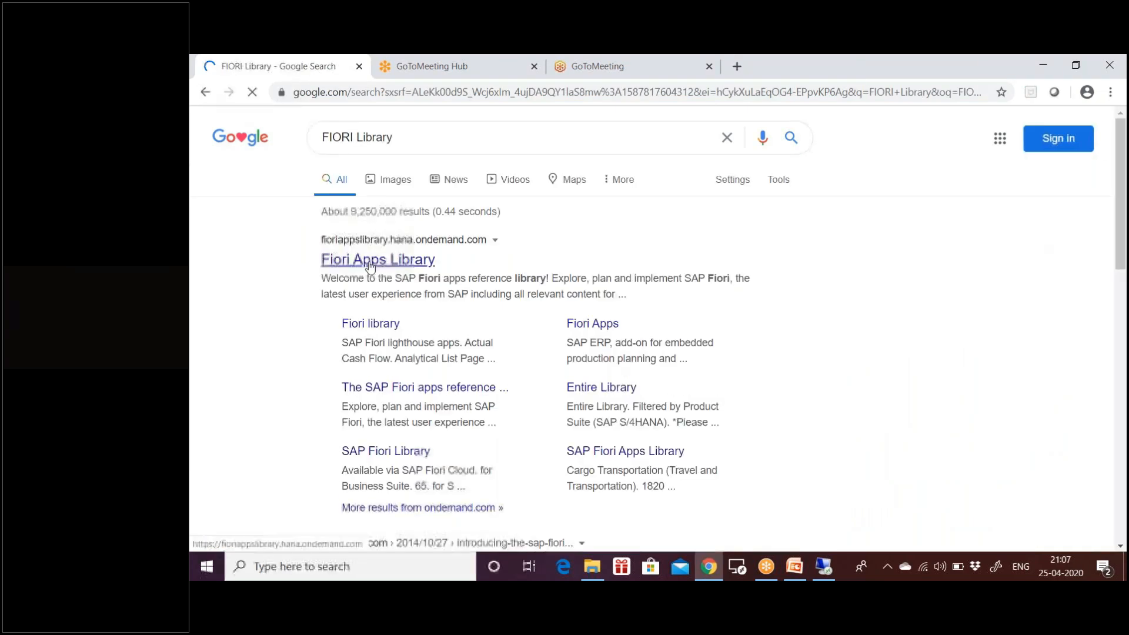
- Open the Fiori Apps Library result in a new tab, view its welcome page, and return to the remote SAP session
right_click(383, 264)
left_click(386, 274)
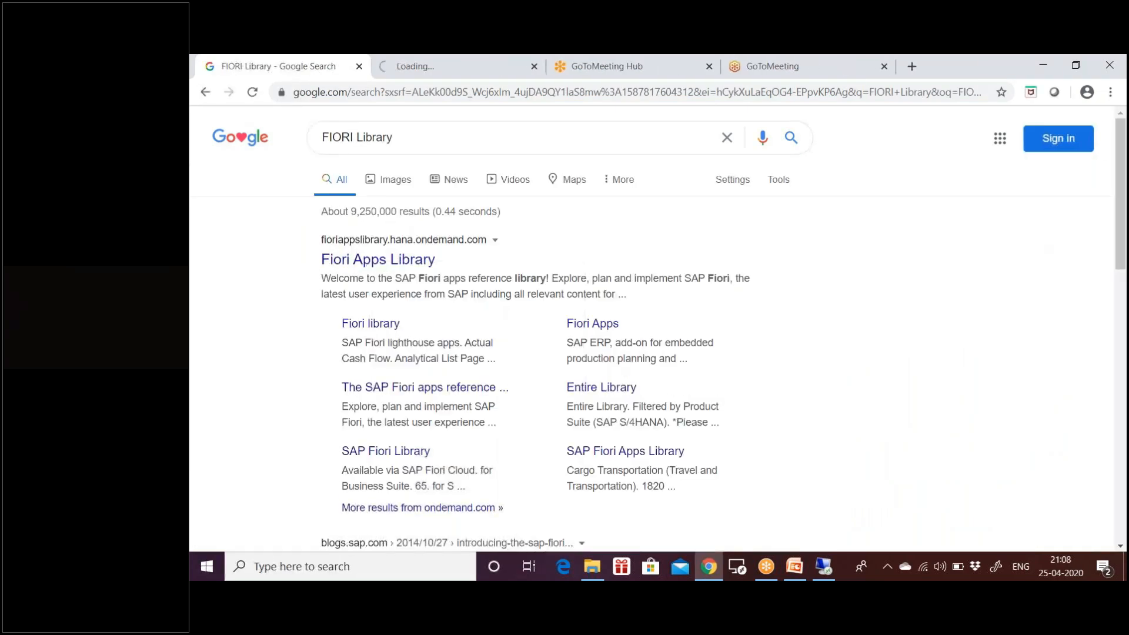
left_click(452, 66)
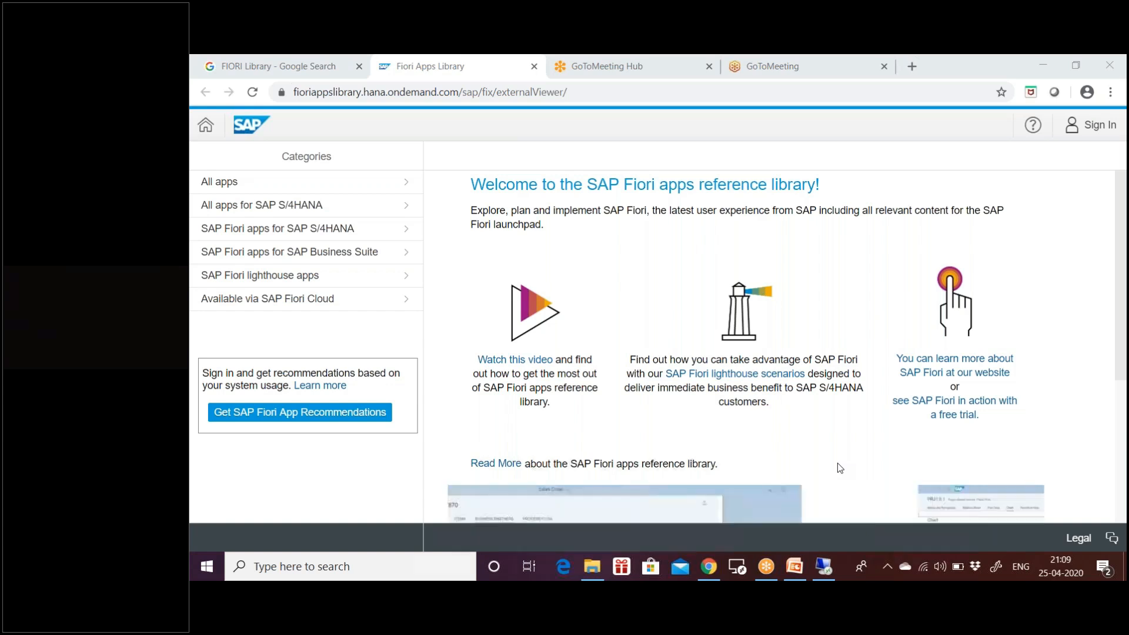
left_click(822, 567)
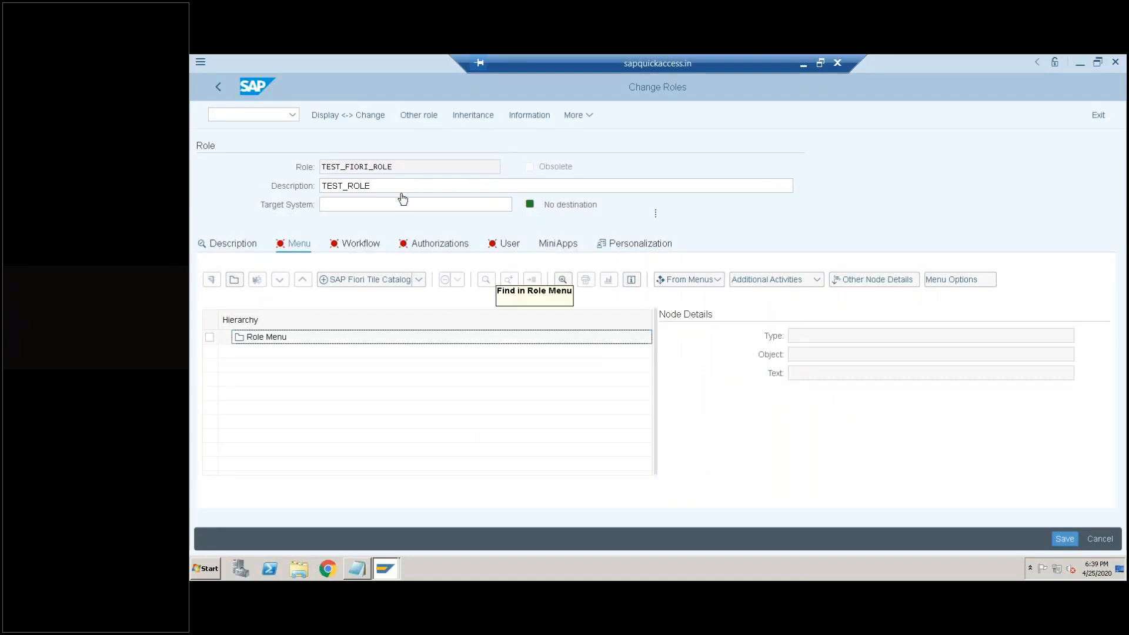